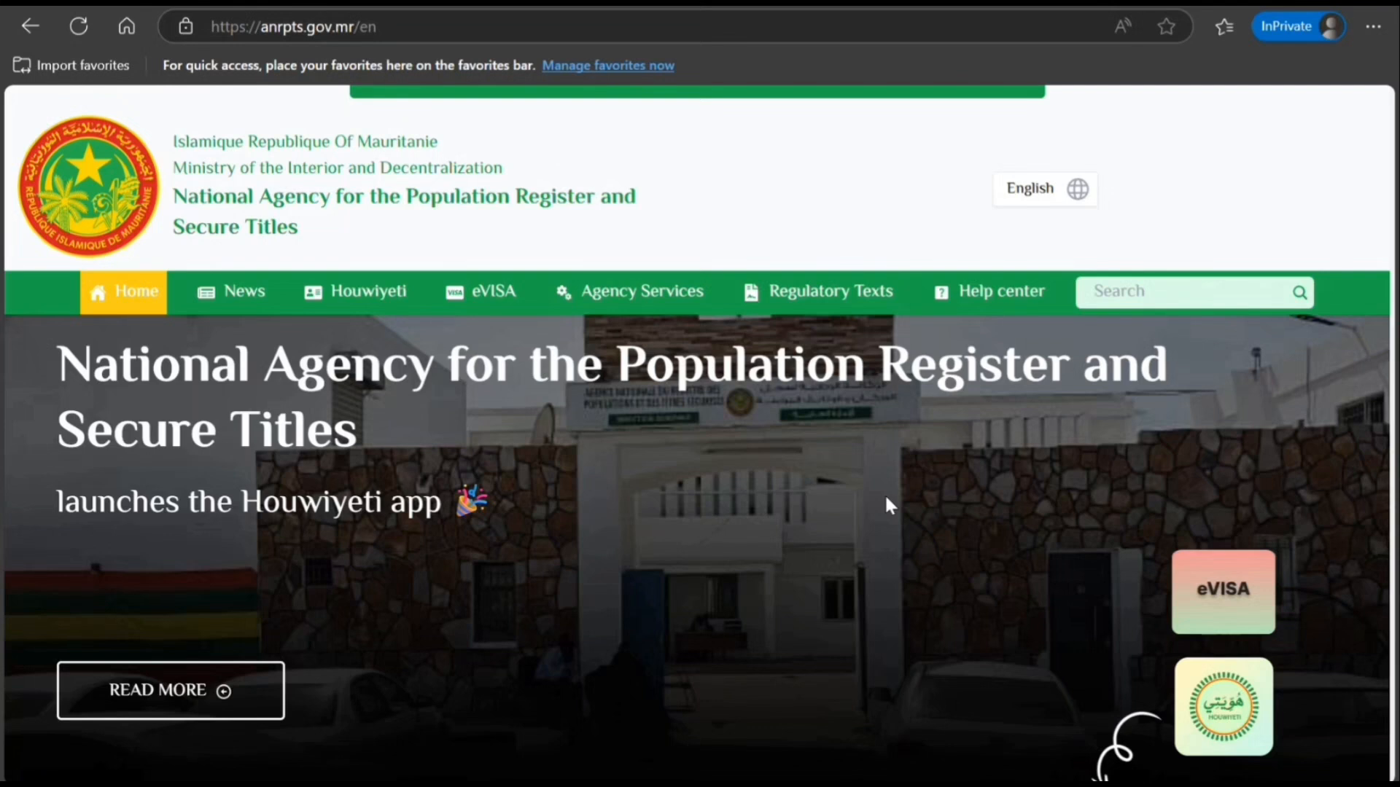
Open the eVISA request form and choose the 30 days visa.
left_click(483, 301)
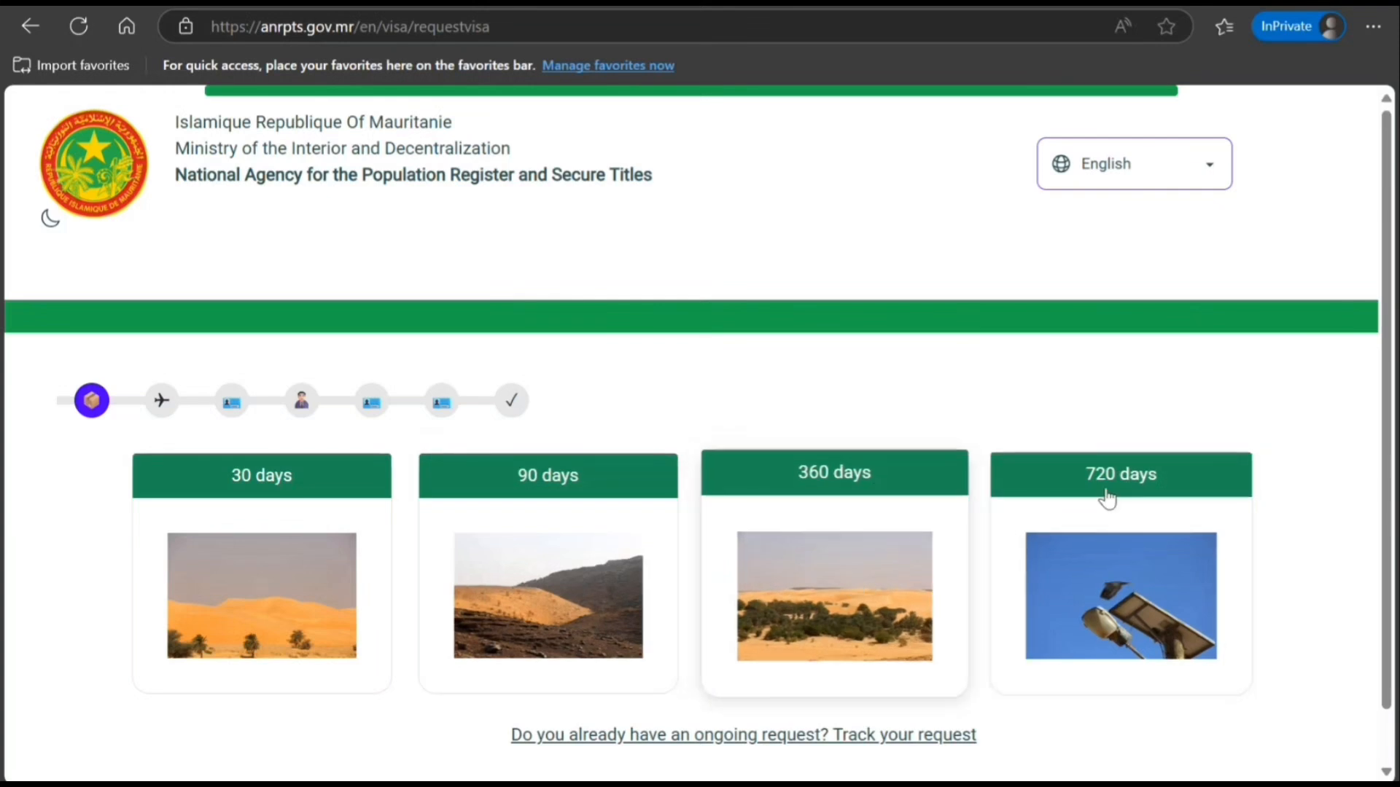
scroll(343, 532, "down", 1)
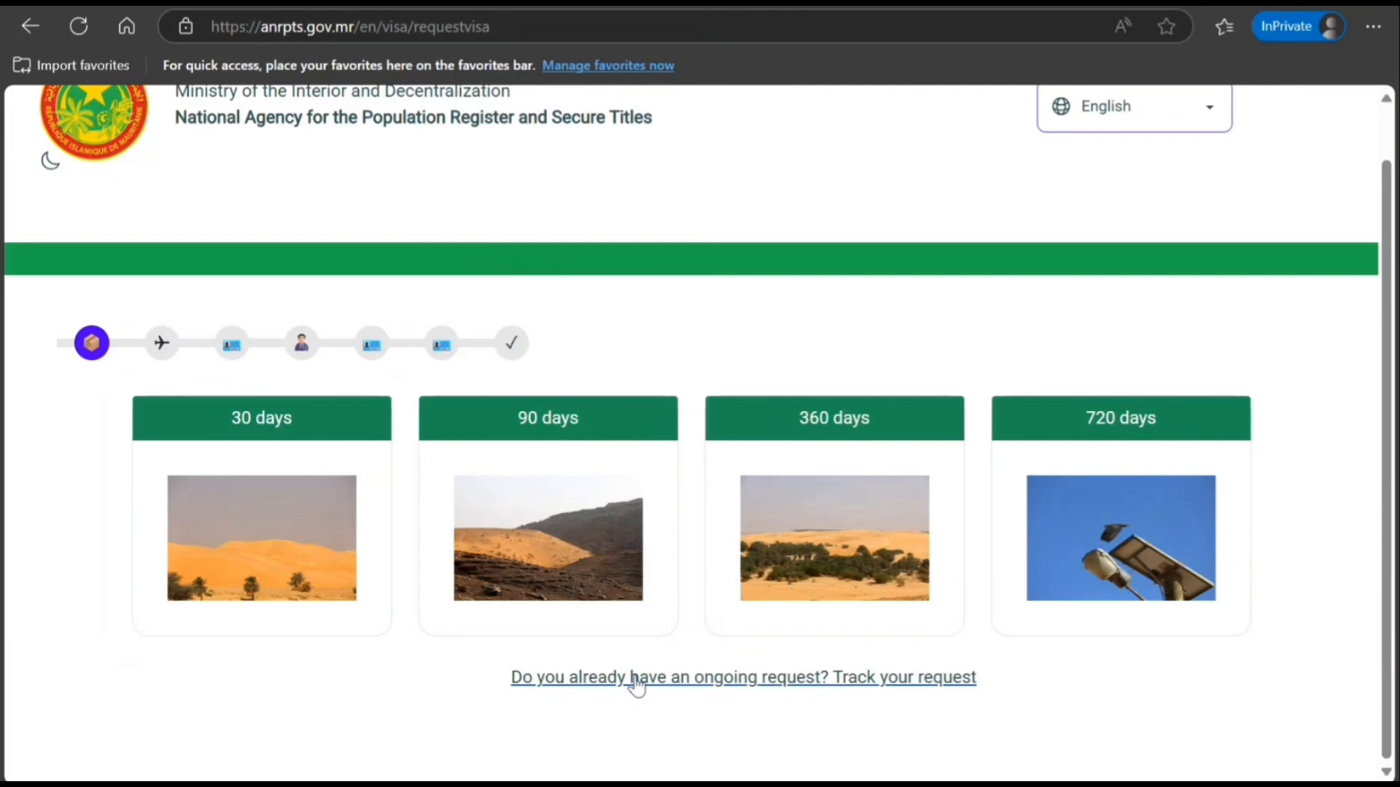
left_click(264, 430)
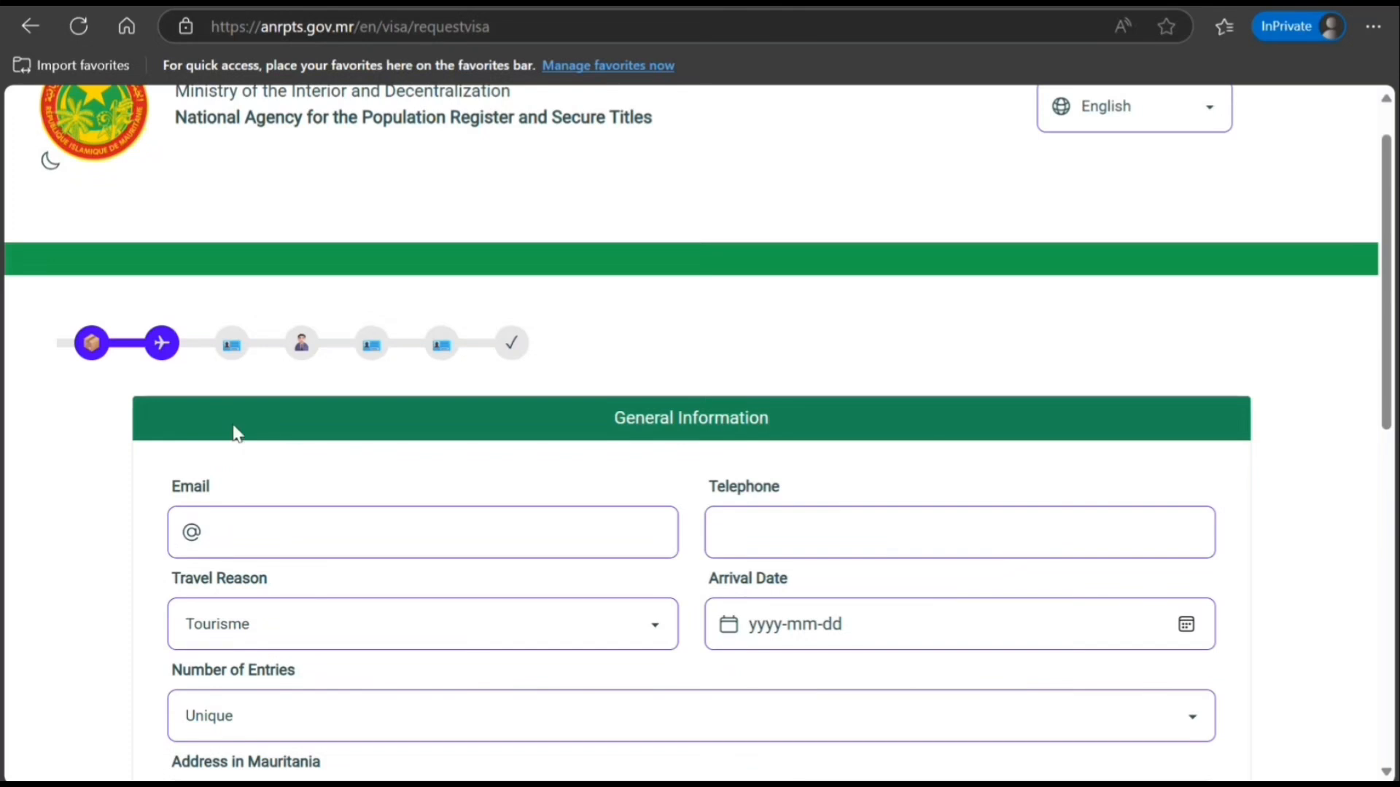
Fill in the applicant's email address and telephone number in the General Information section.
scroll(248, 430, "down", 2)
scroll(252, 434, "down", 1)
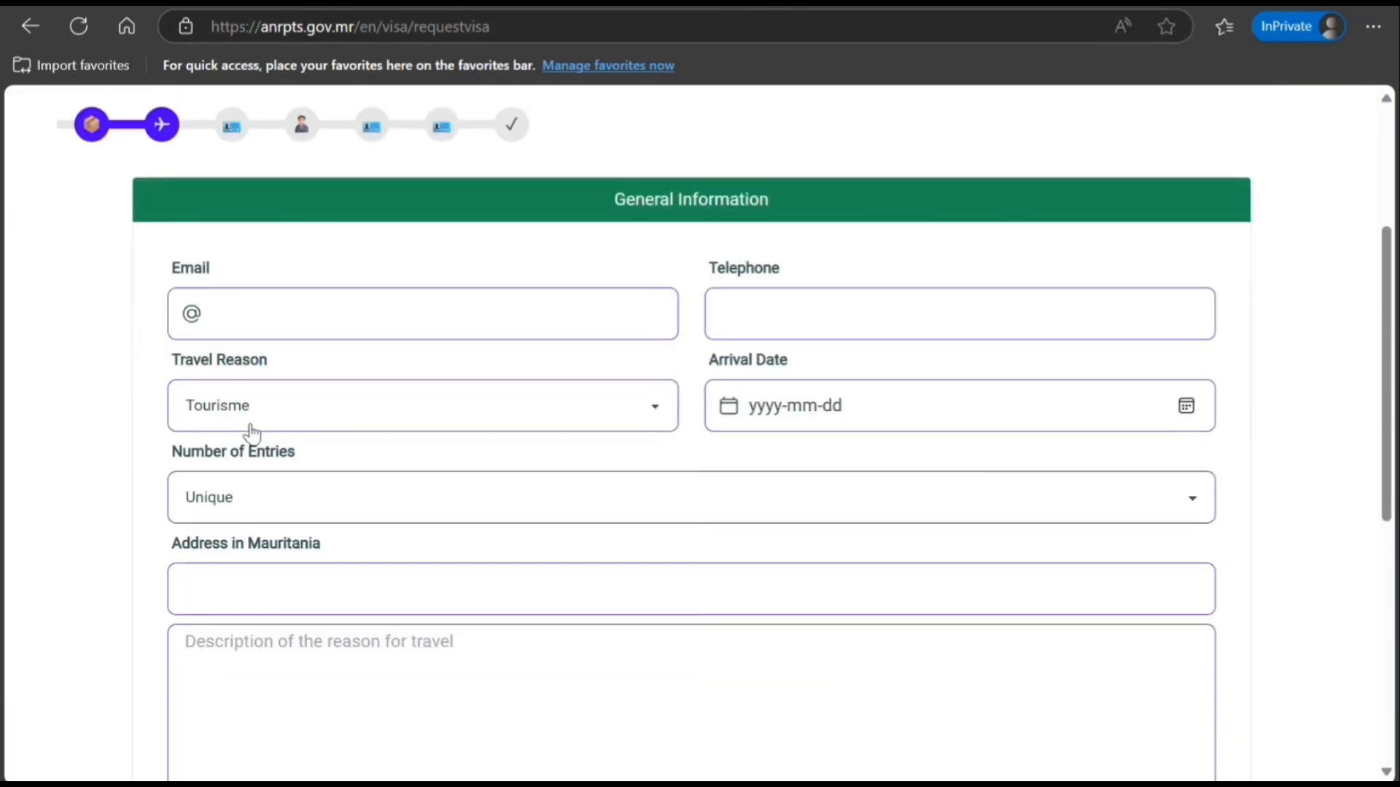
left_click(492, 320)
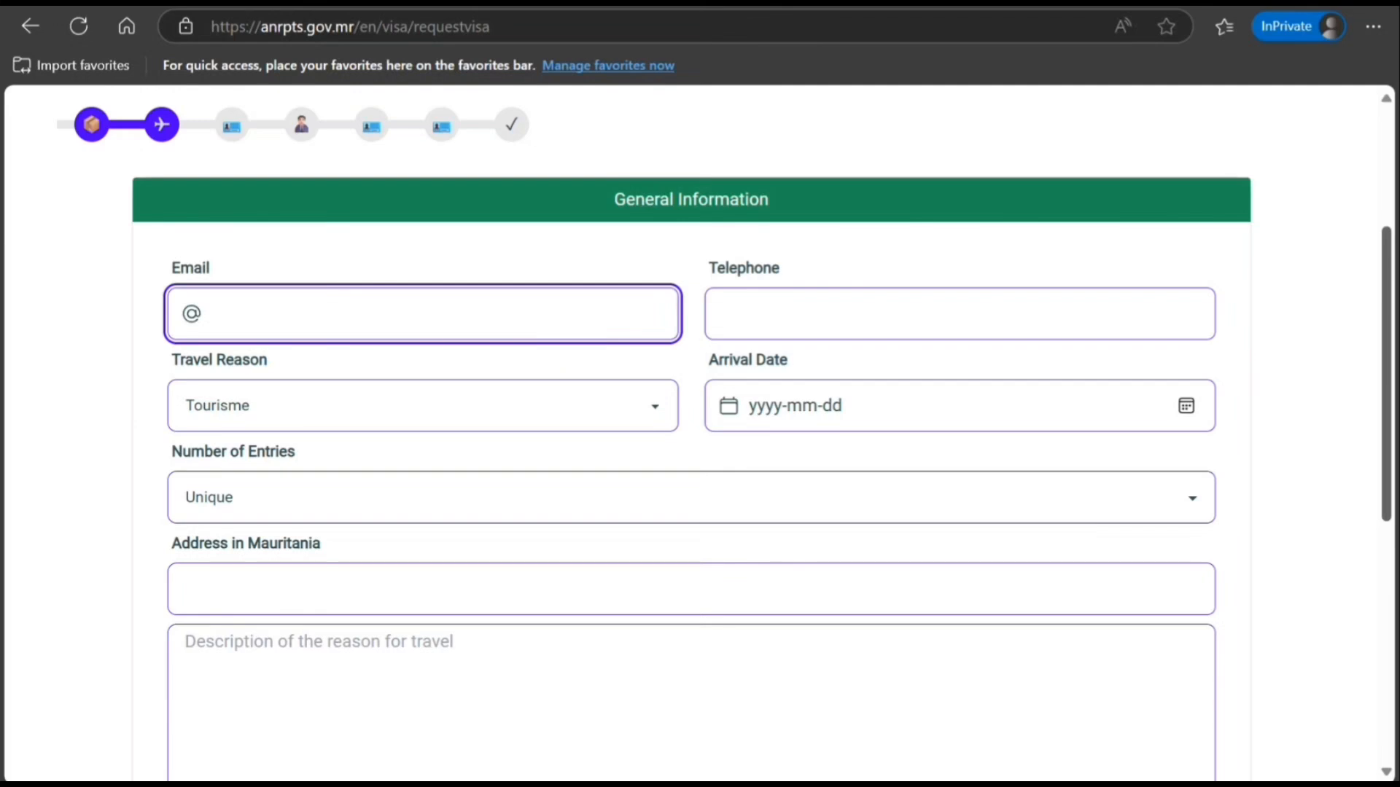
type("kkjkkj@ddssd")
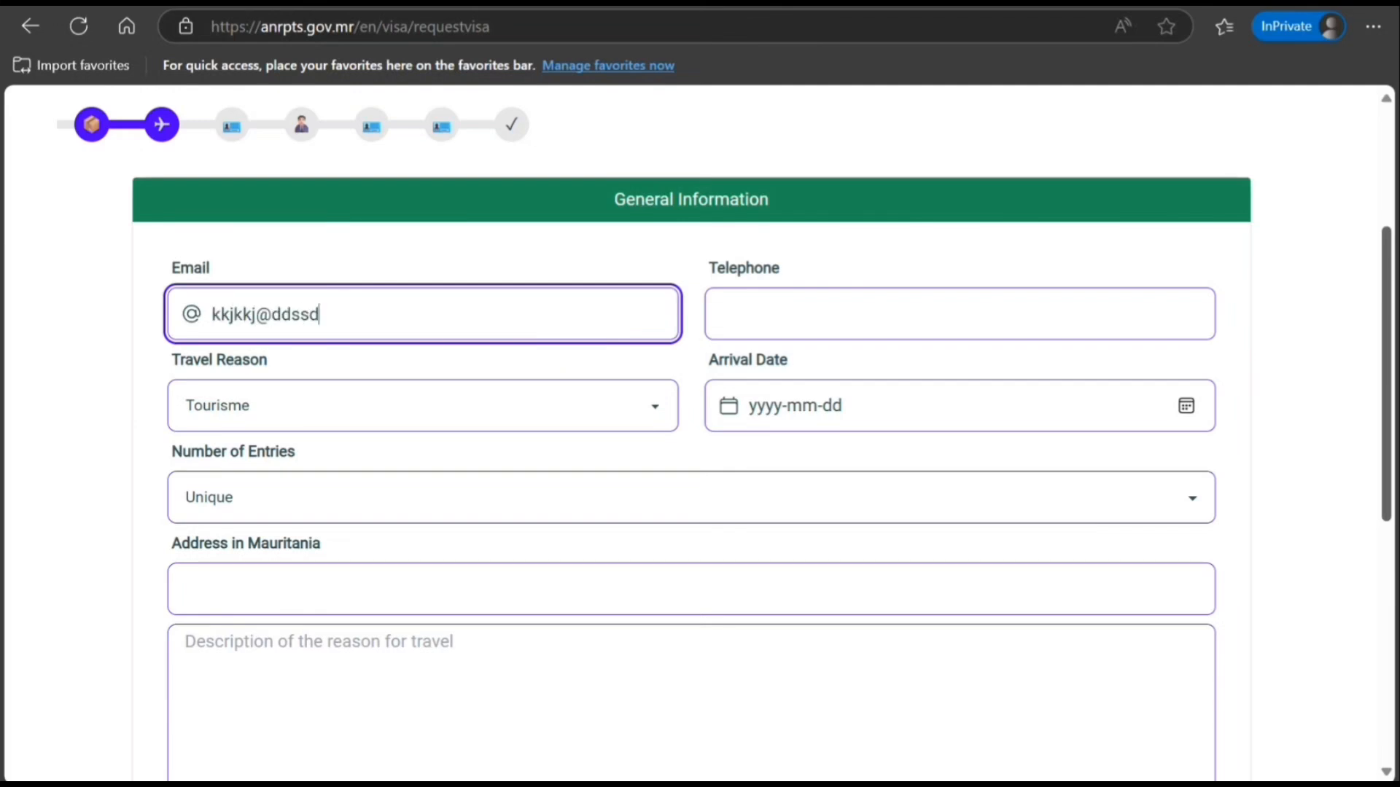
type(".cim")
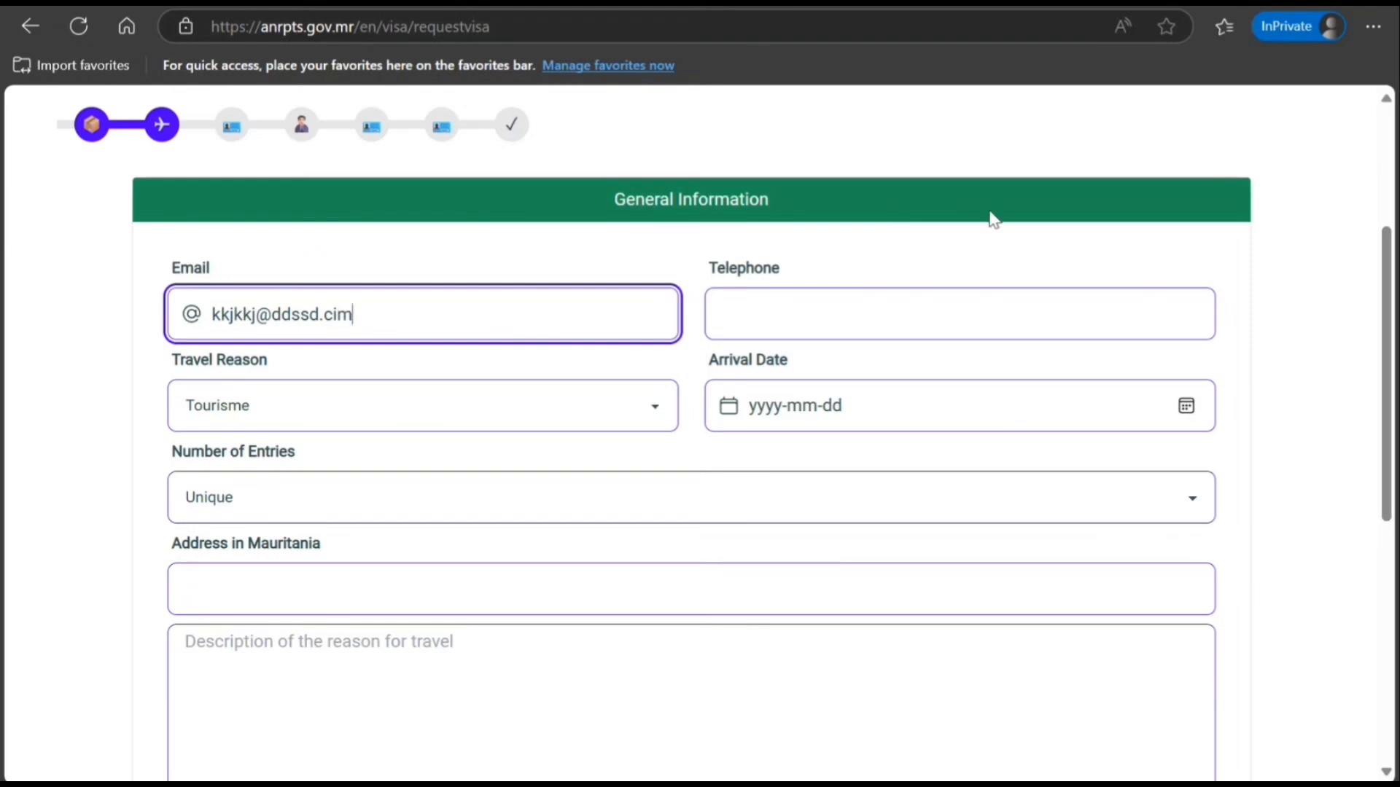
left_click(804, 307)
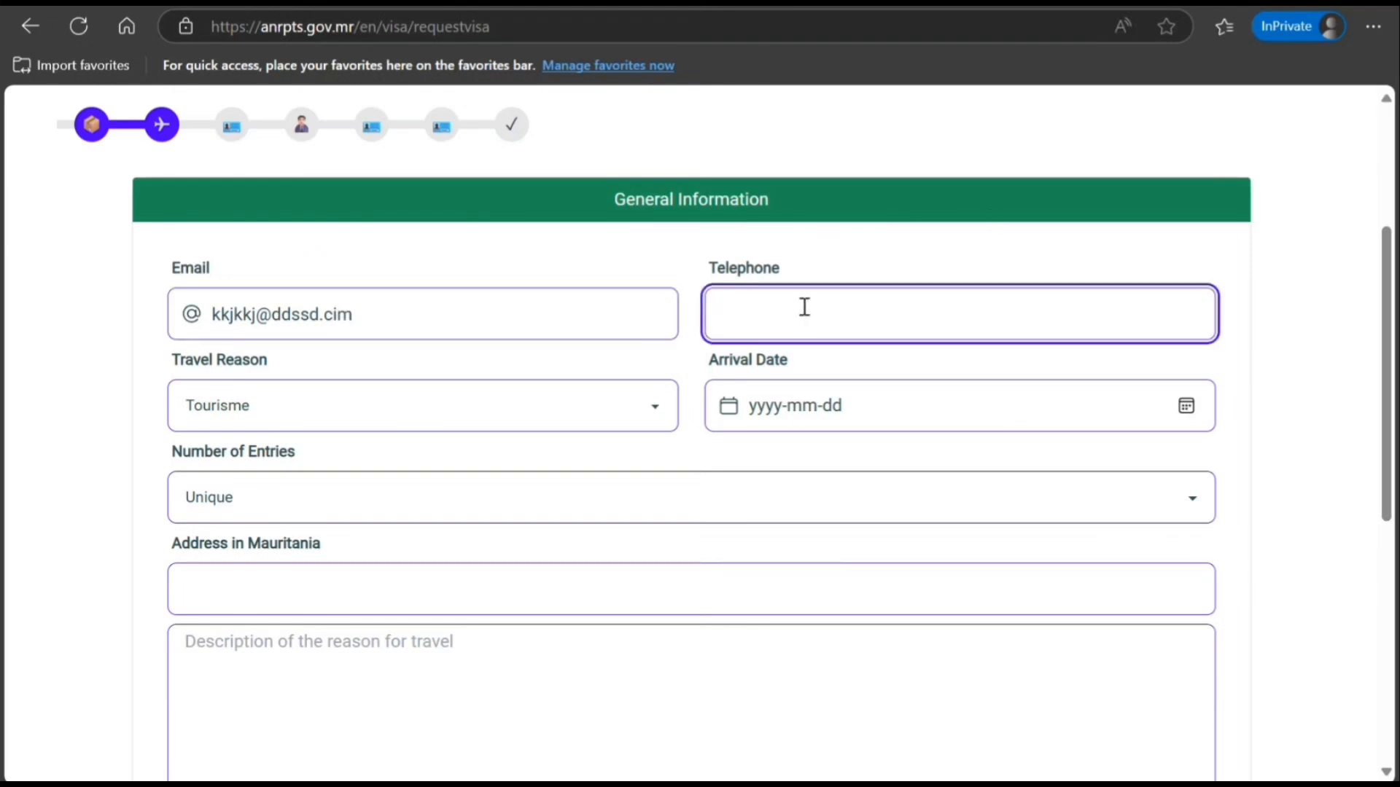
type("8989898989898")
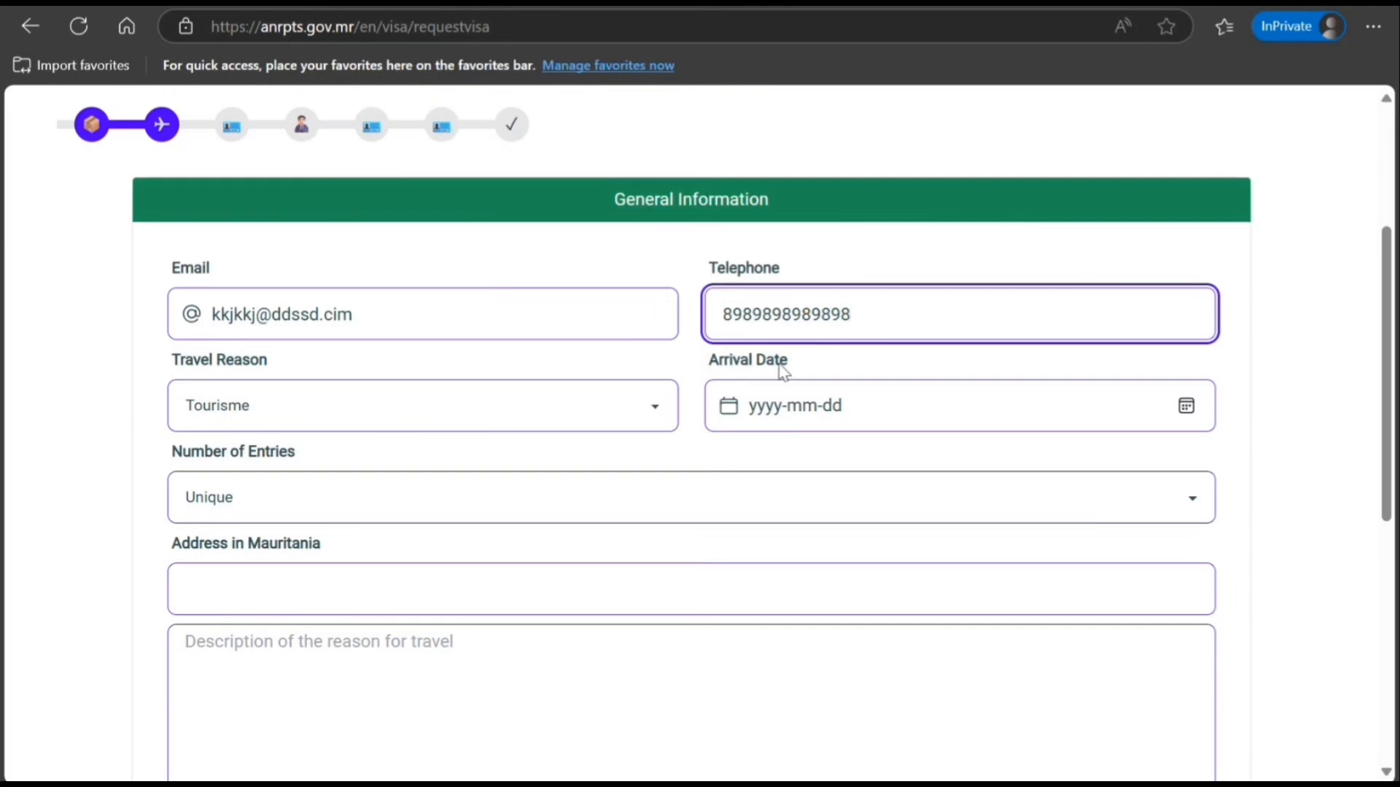
Set the arrival date to 2025-06-06, with Unique as the number of entries.
left_click(1186, 409)
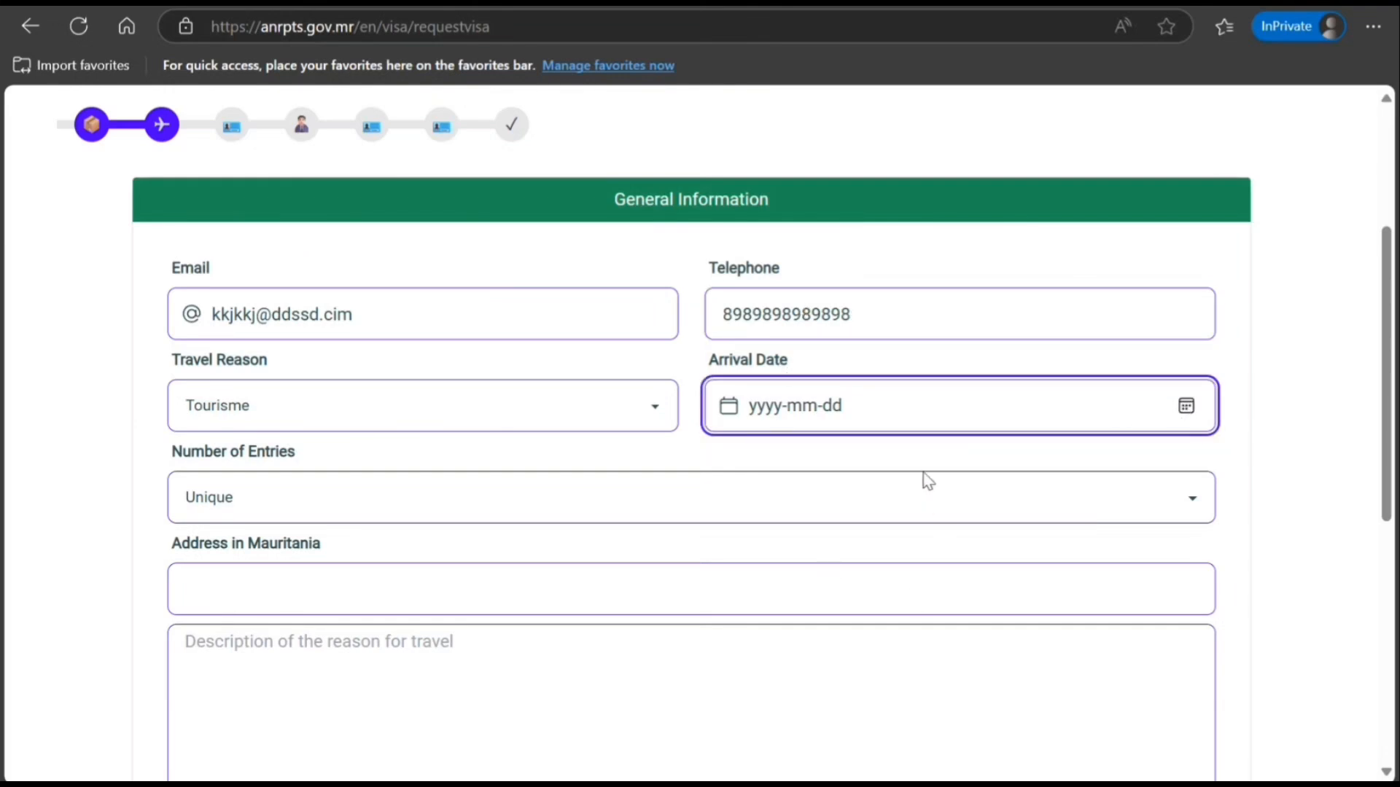
type("2025-06-25")
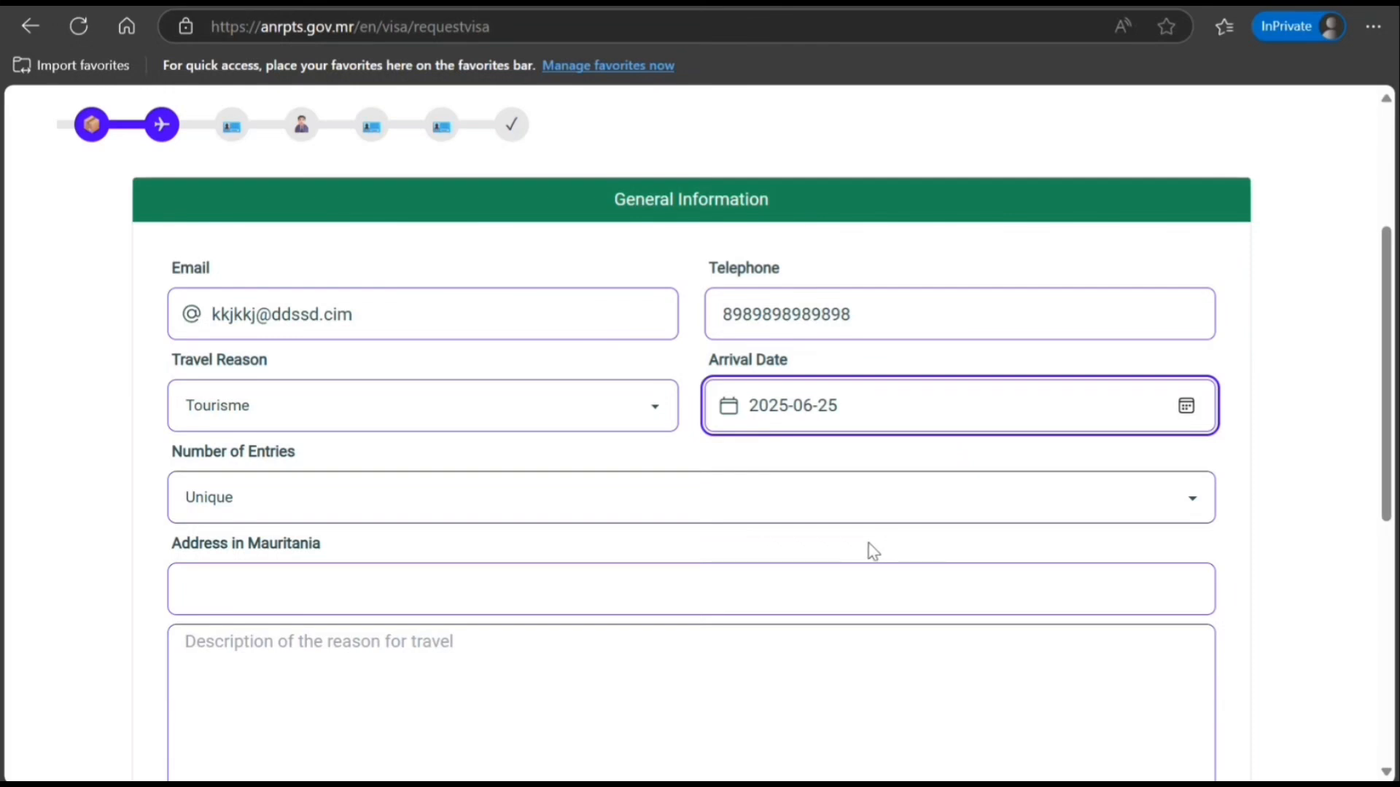
key("BackSpace")
key("BackSpace")
type("06")
left_click(409, 508)
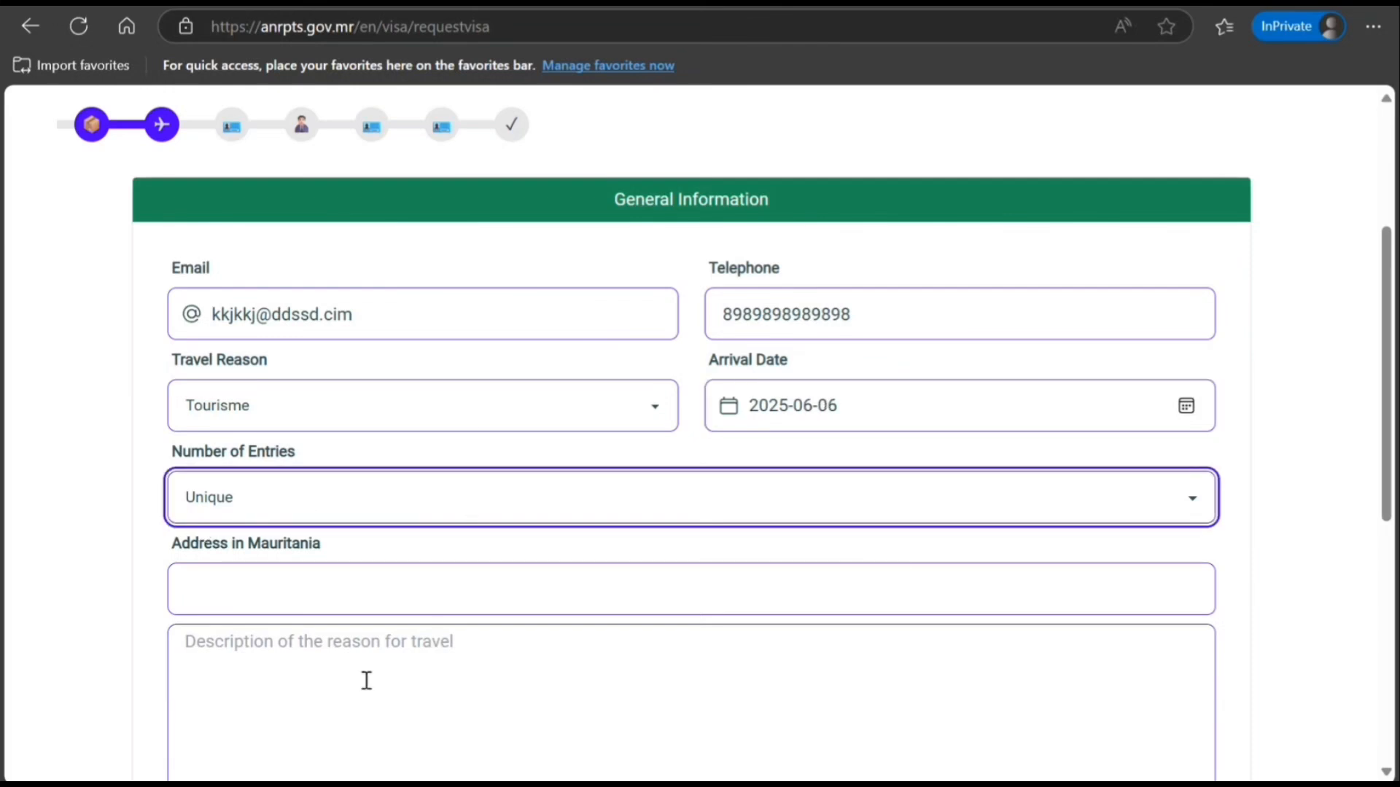
Fill in the applicant's address in Mauritania.
scroll(371, 598, "down", 3)
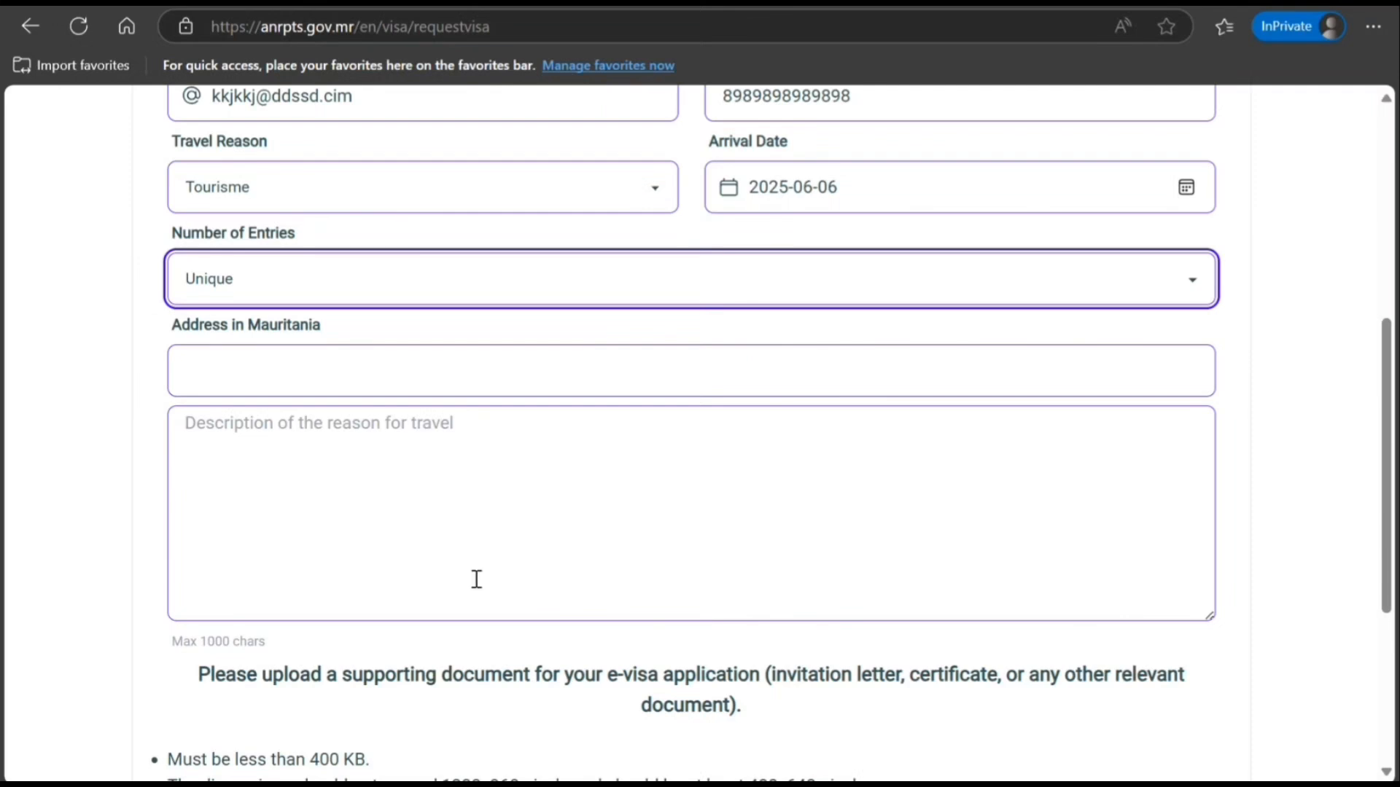
left_click(501, 372)
type("7")
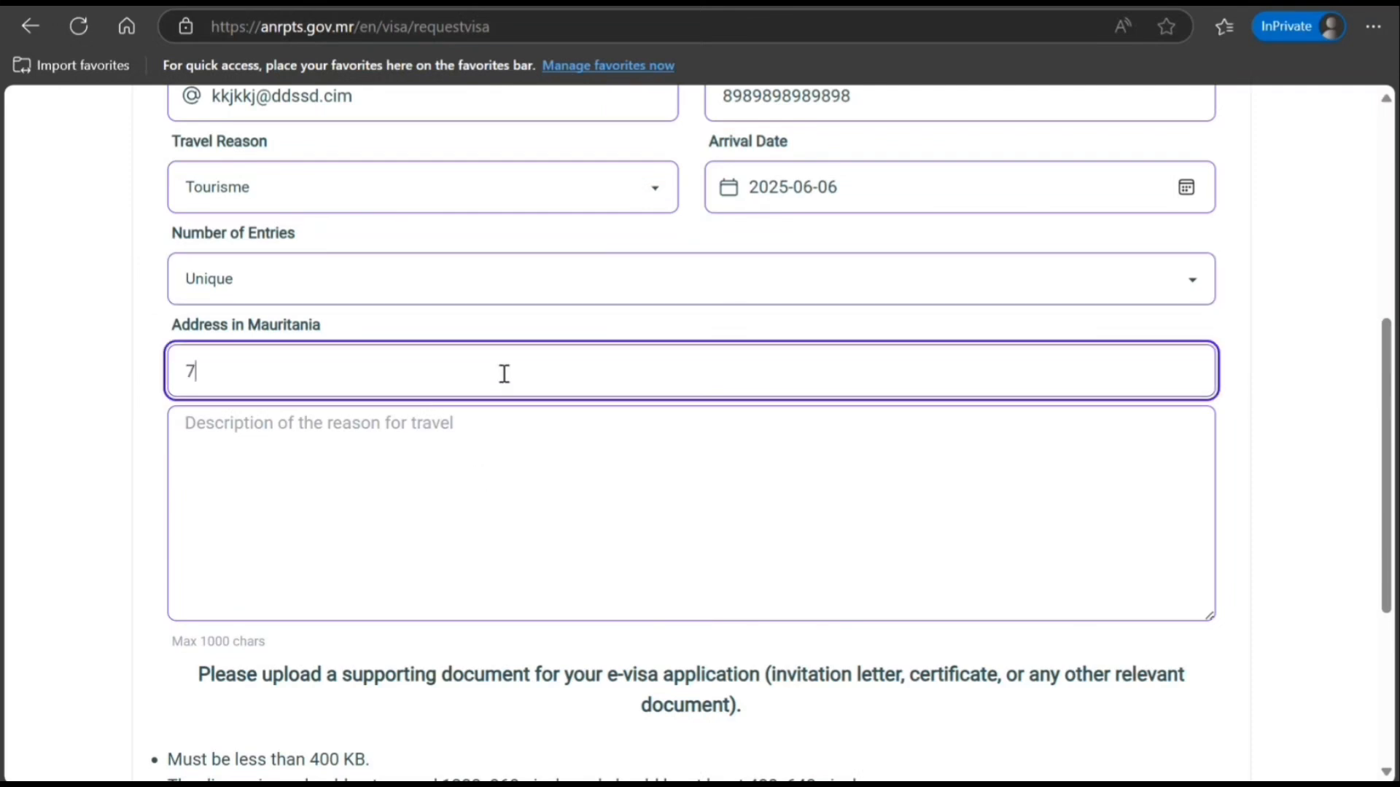
type("87 j hjjhhj h")
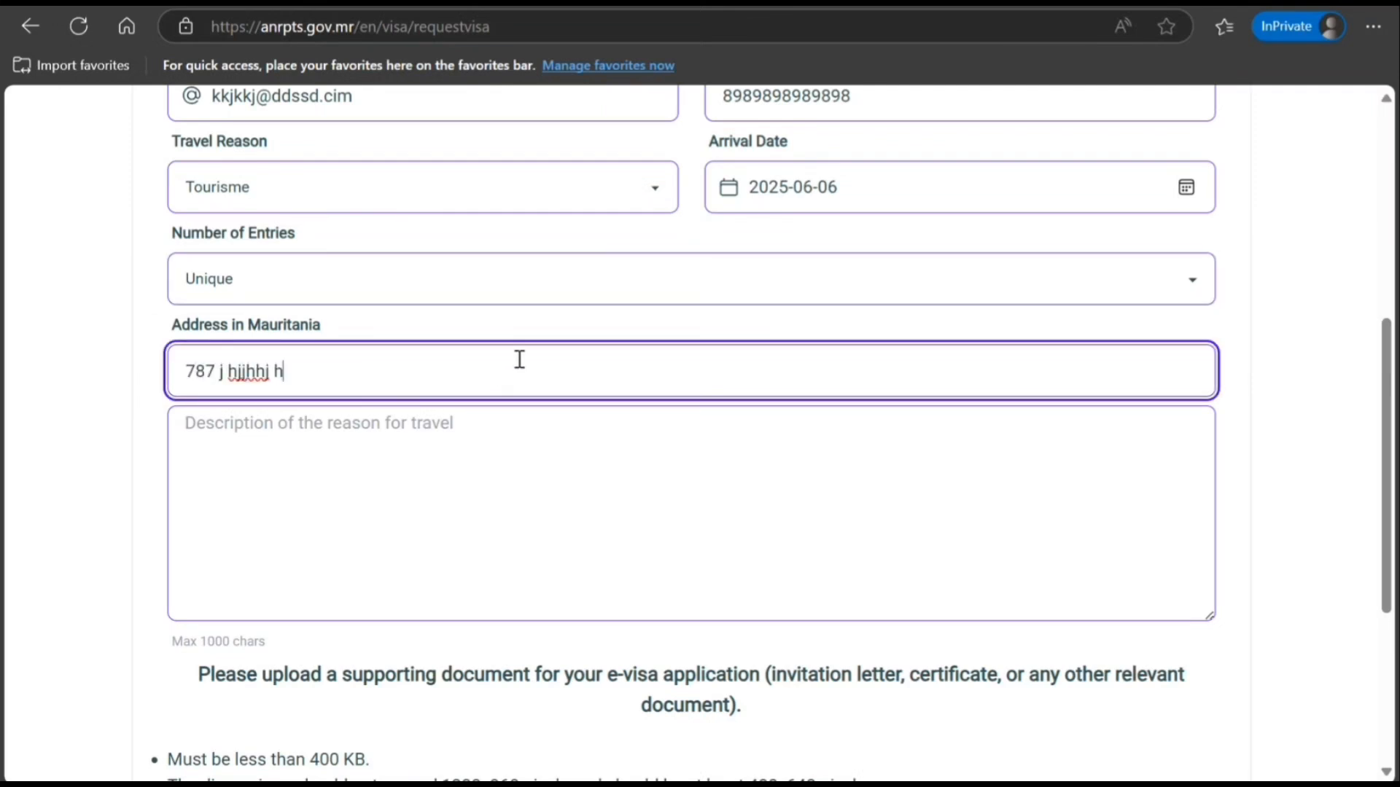
Enter "hjh hj jh h hj jh hj h jh h" as the travel reason description and try to proceed to the passport section.
scroll(478, 437, "down", 2)
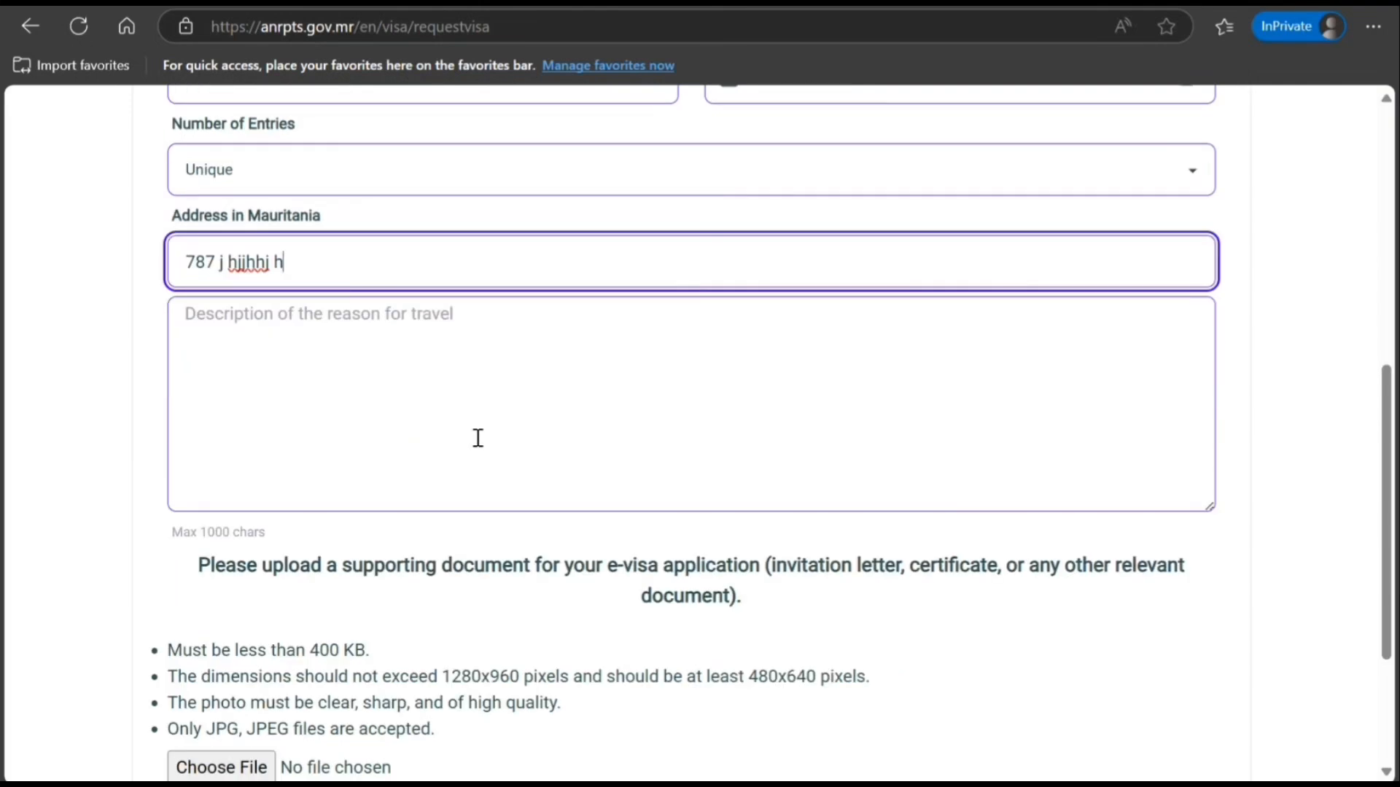
left_click(414, 354)
type("hj")
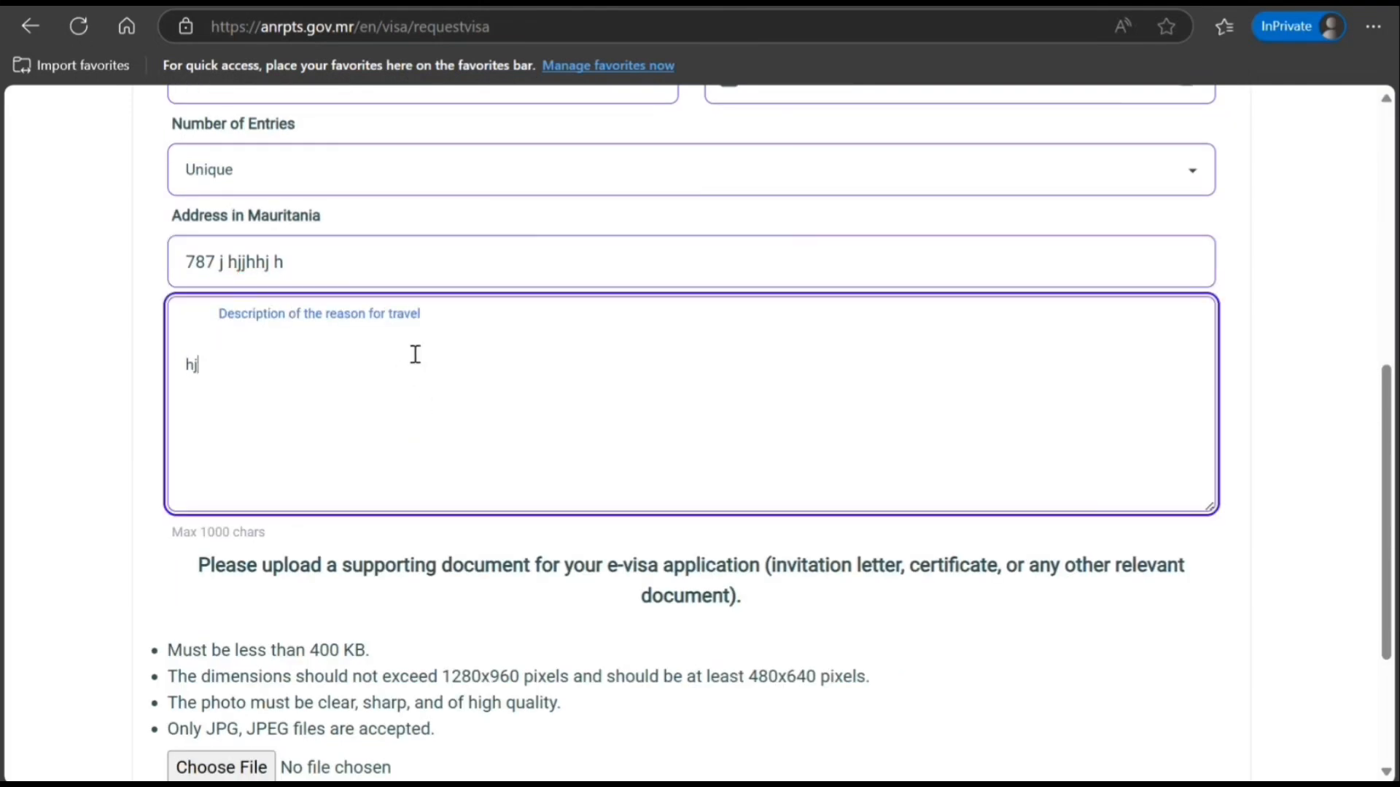
type("h hj jh h hj jh hj h jh h")
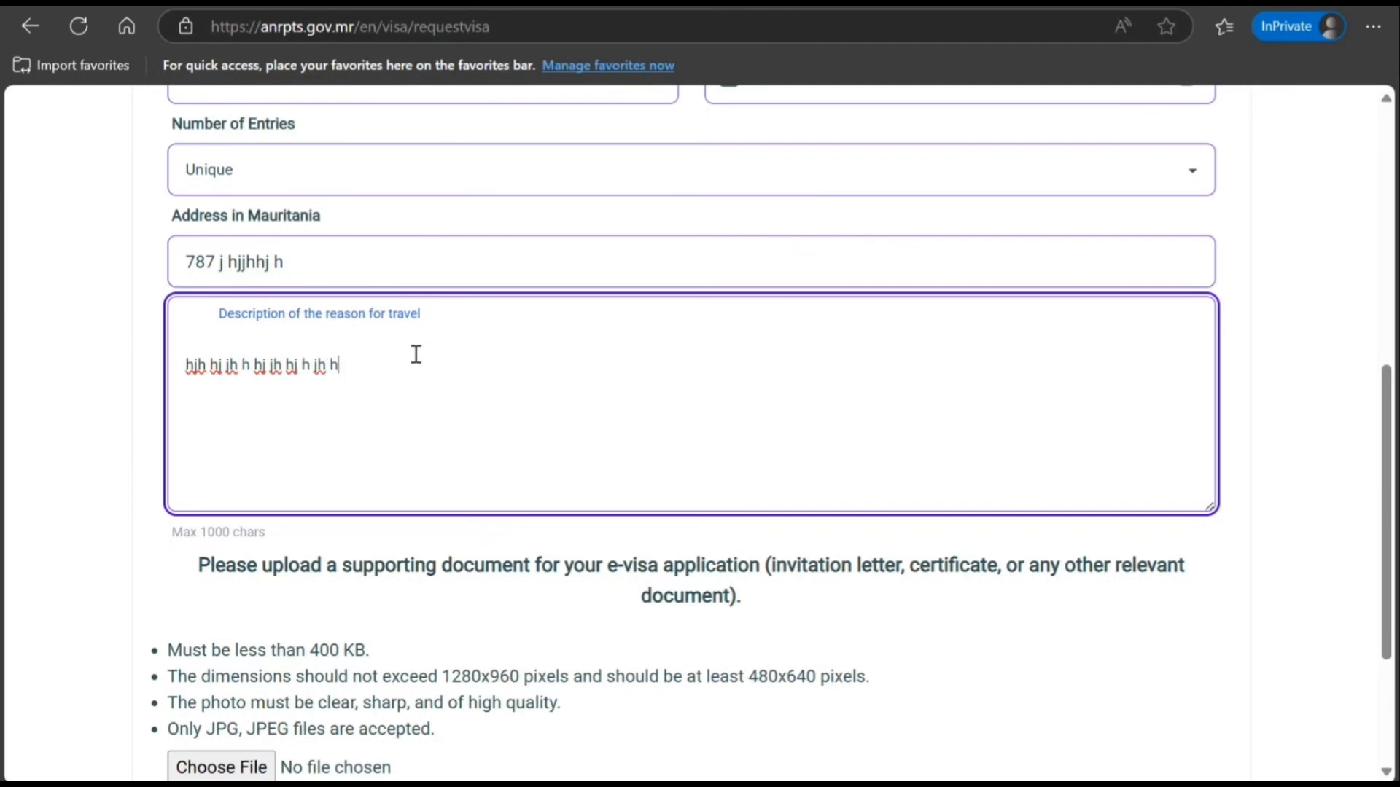
scroll(415, 355, "down", 3)
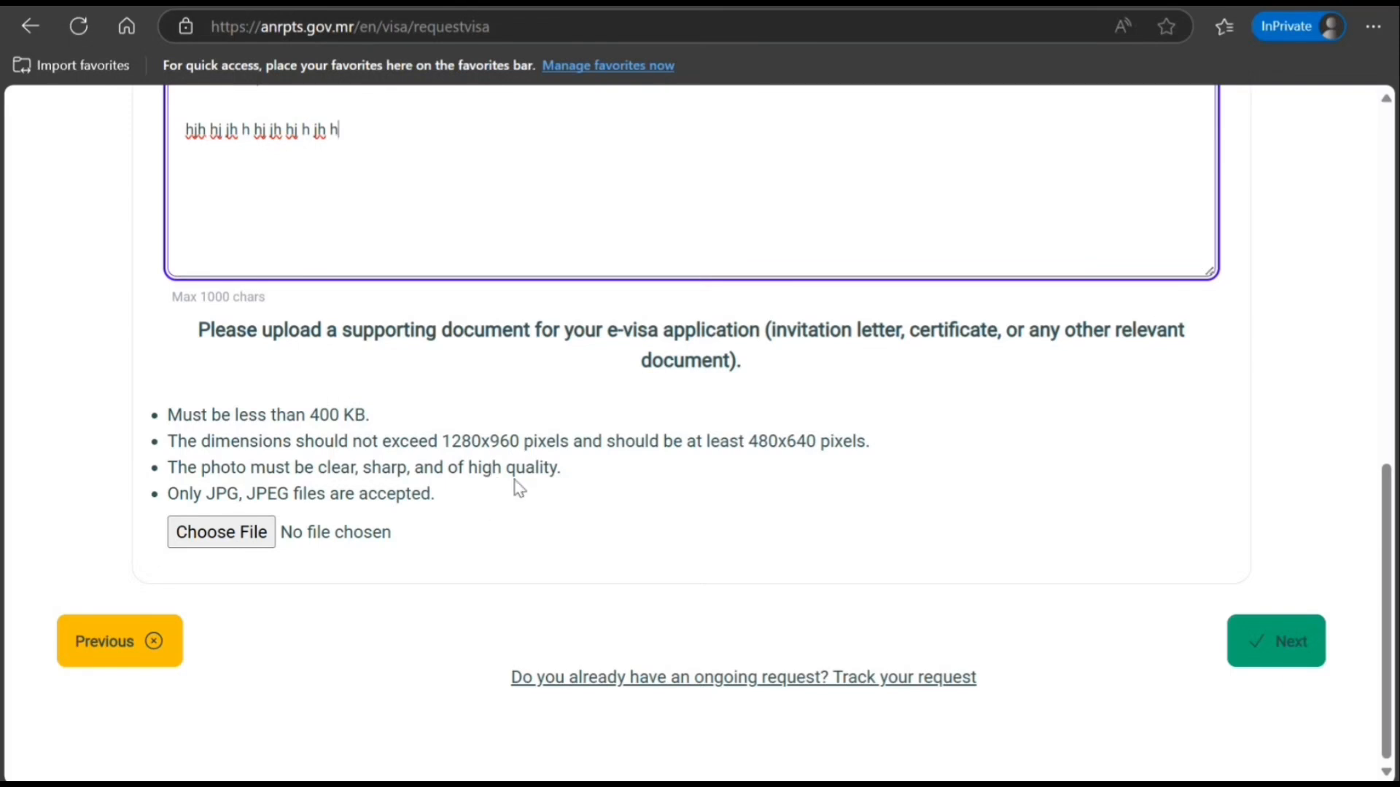
scroll(516, 488, "up", 5)
scroll(516, 489, "down", 5)
left_click(1267, 652)
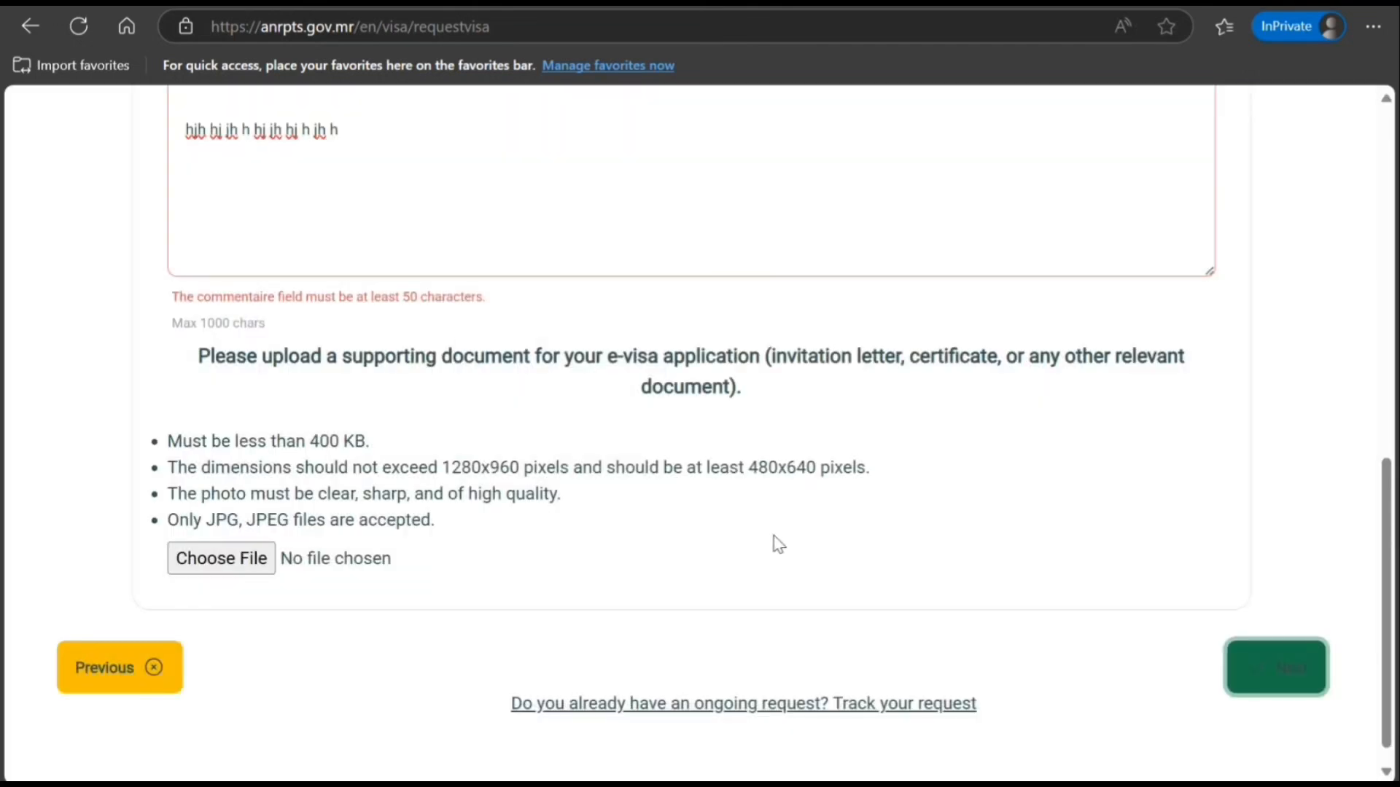
Extend the travel reason description with "jbjjbjbjjnjnjnjnj" and a second line "lklklkl'kkjjk", and proceed to the Passport Information section.
scroll(775, 540, "up", 3)
left_click(386, 332)
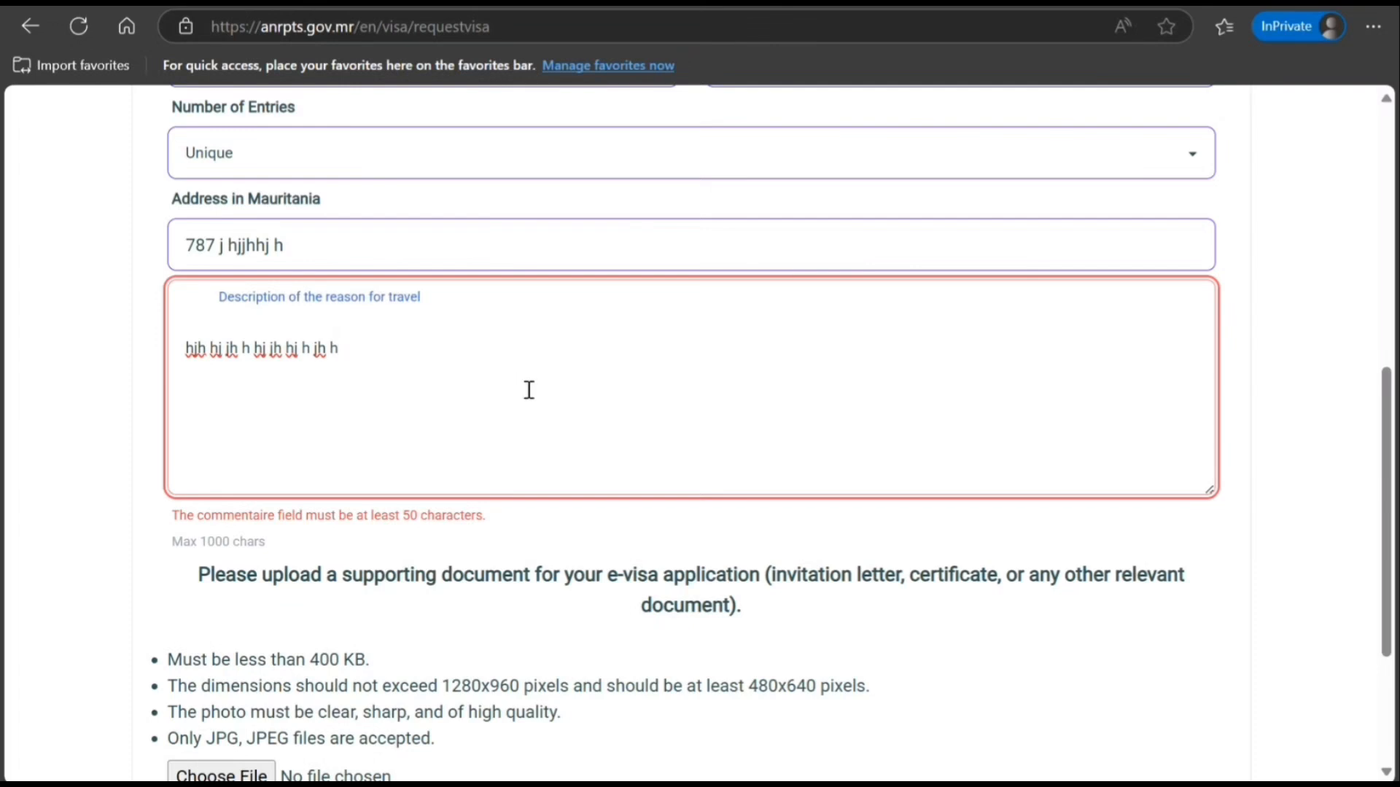
type("jbjjbjbjjnjnjnjnj")
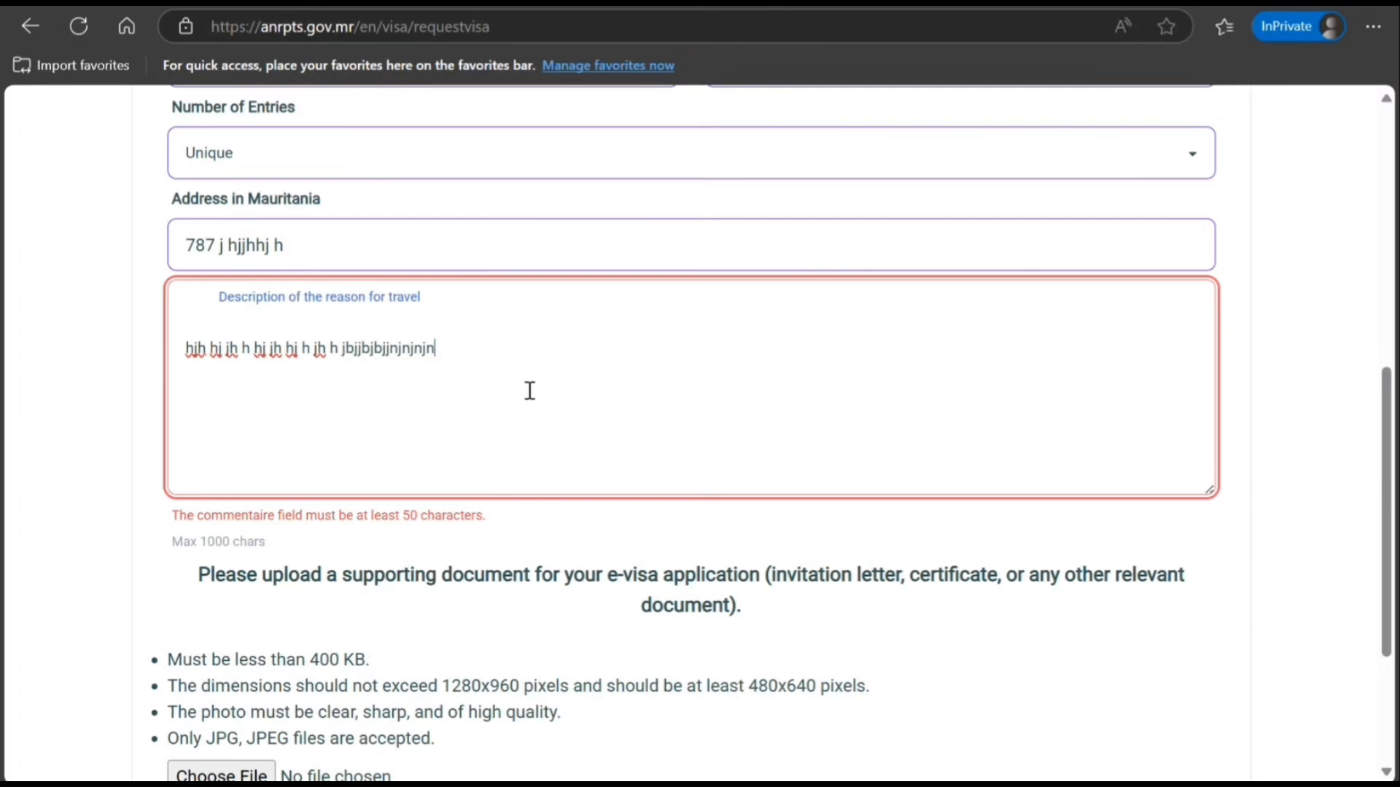
key("Return")
type("lklklkl")
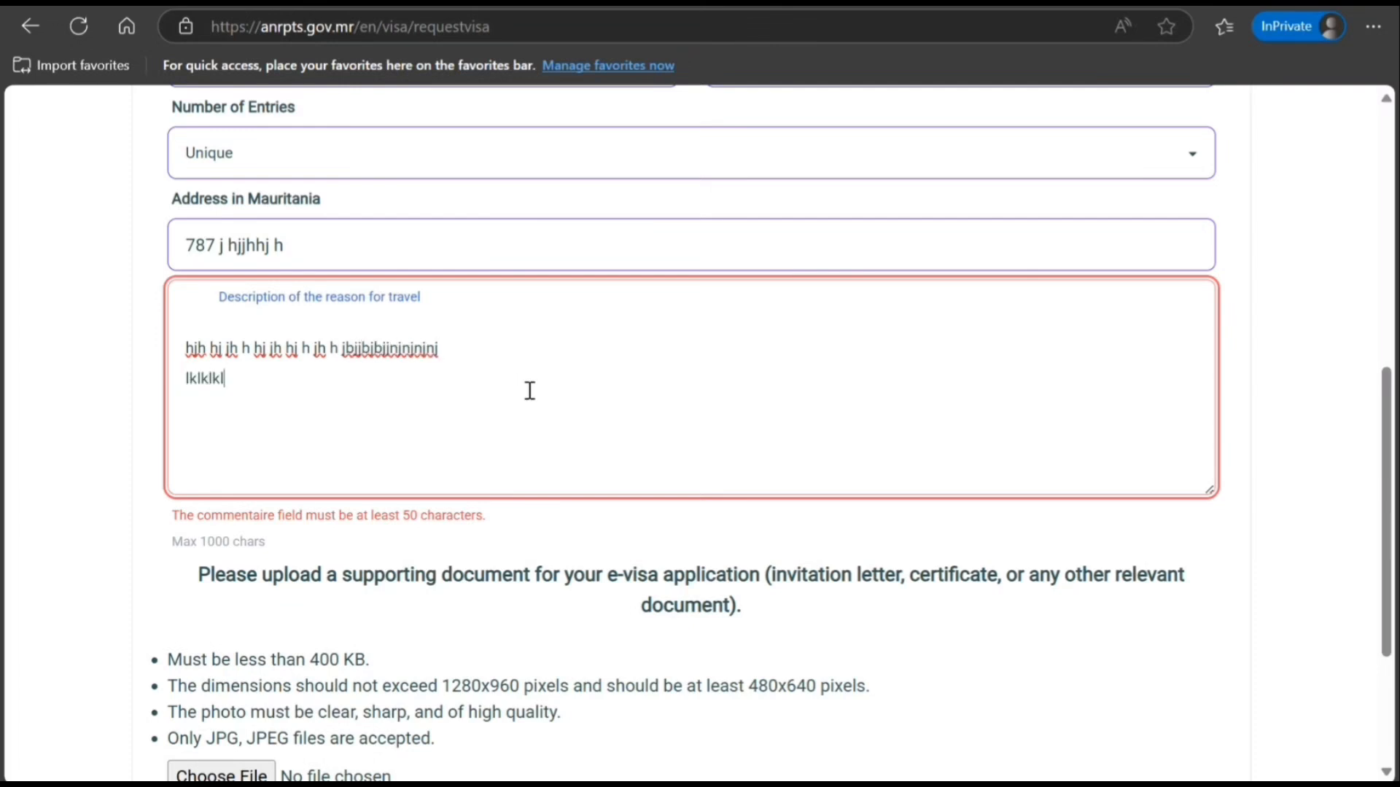
type("'kkjjk")
scroll(683, 562, "down", 3)
left_click(1293, 663)
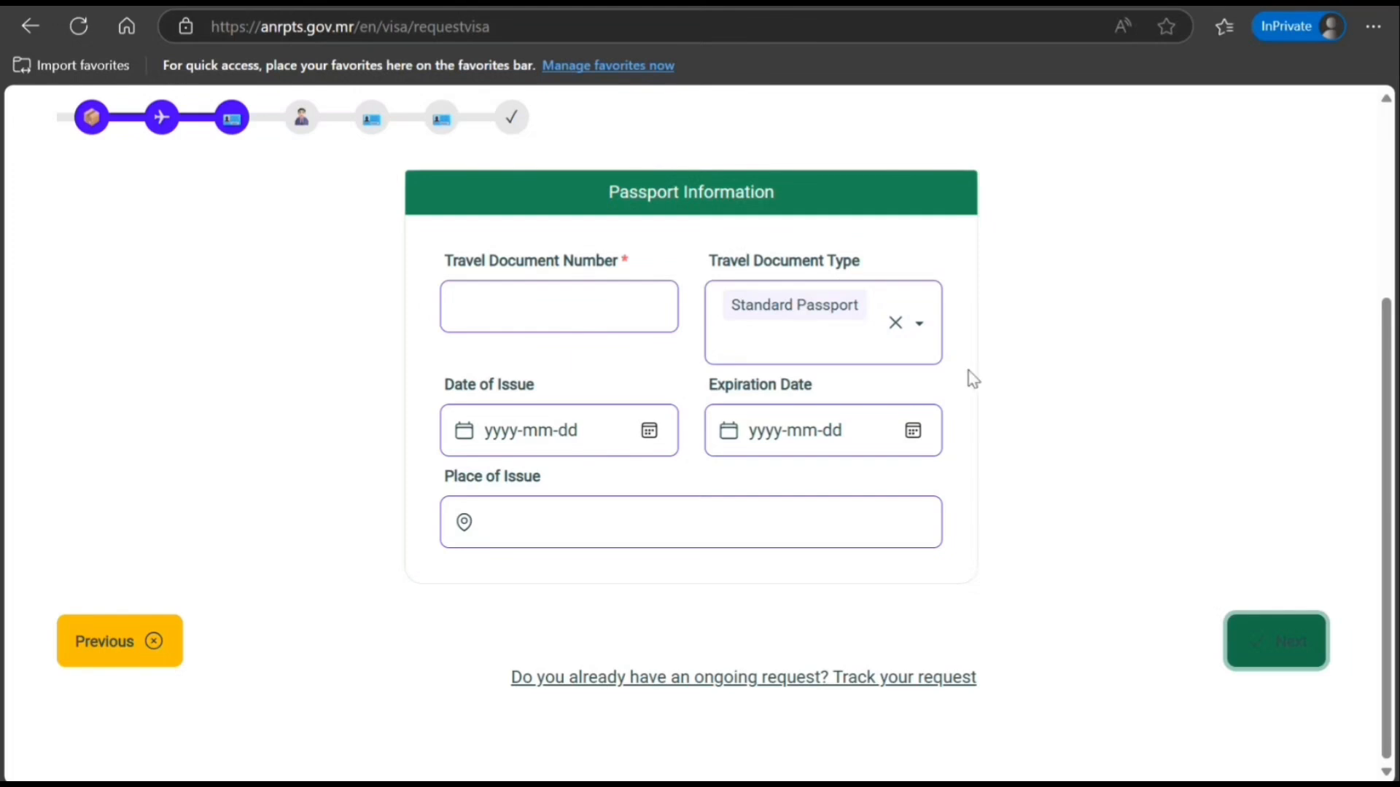
Check the travel document type options, keep Standard Passport, and enter the travel document number.
left_click(918, 324)
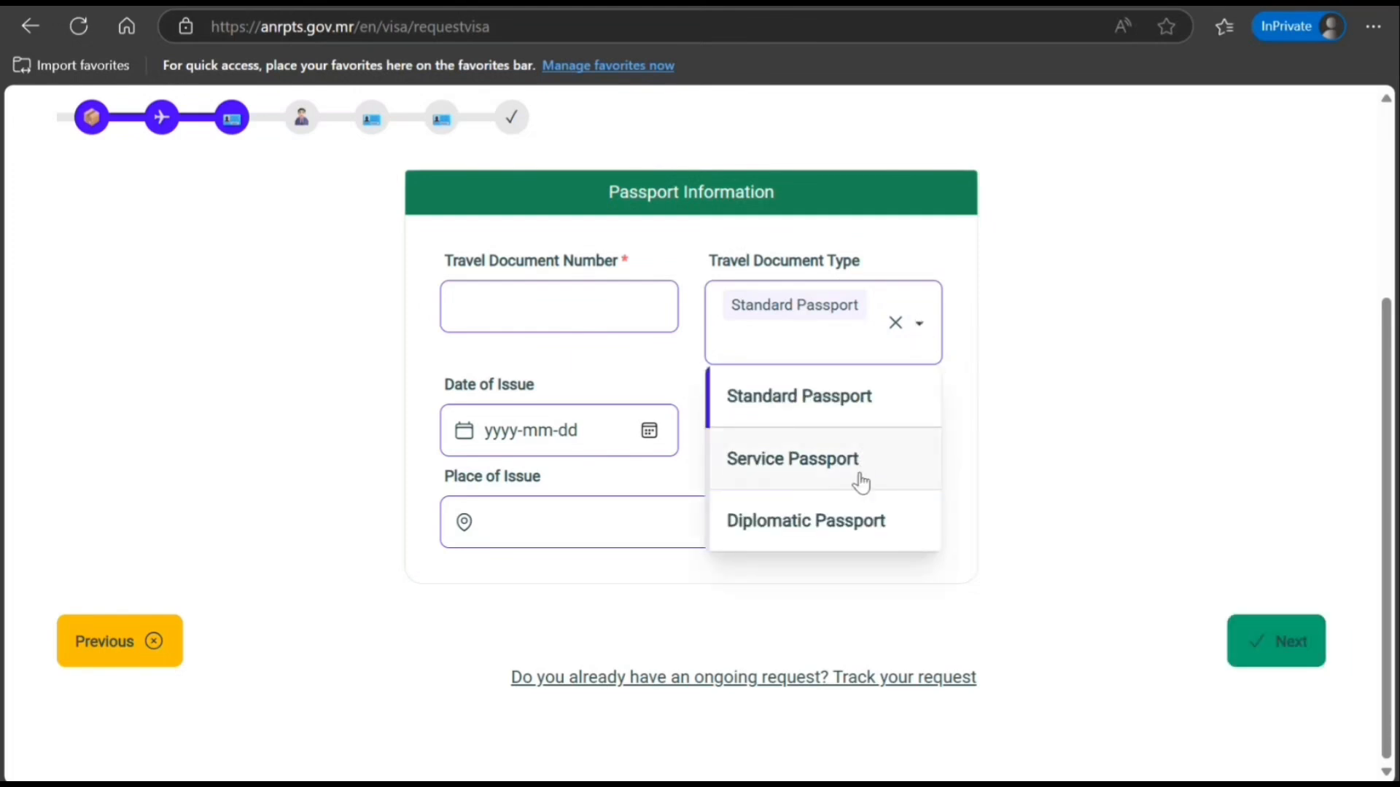
left_click(1093, 382)
left_click(587, 307)
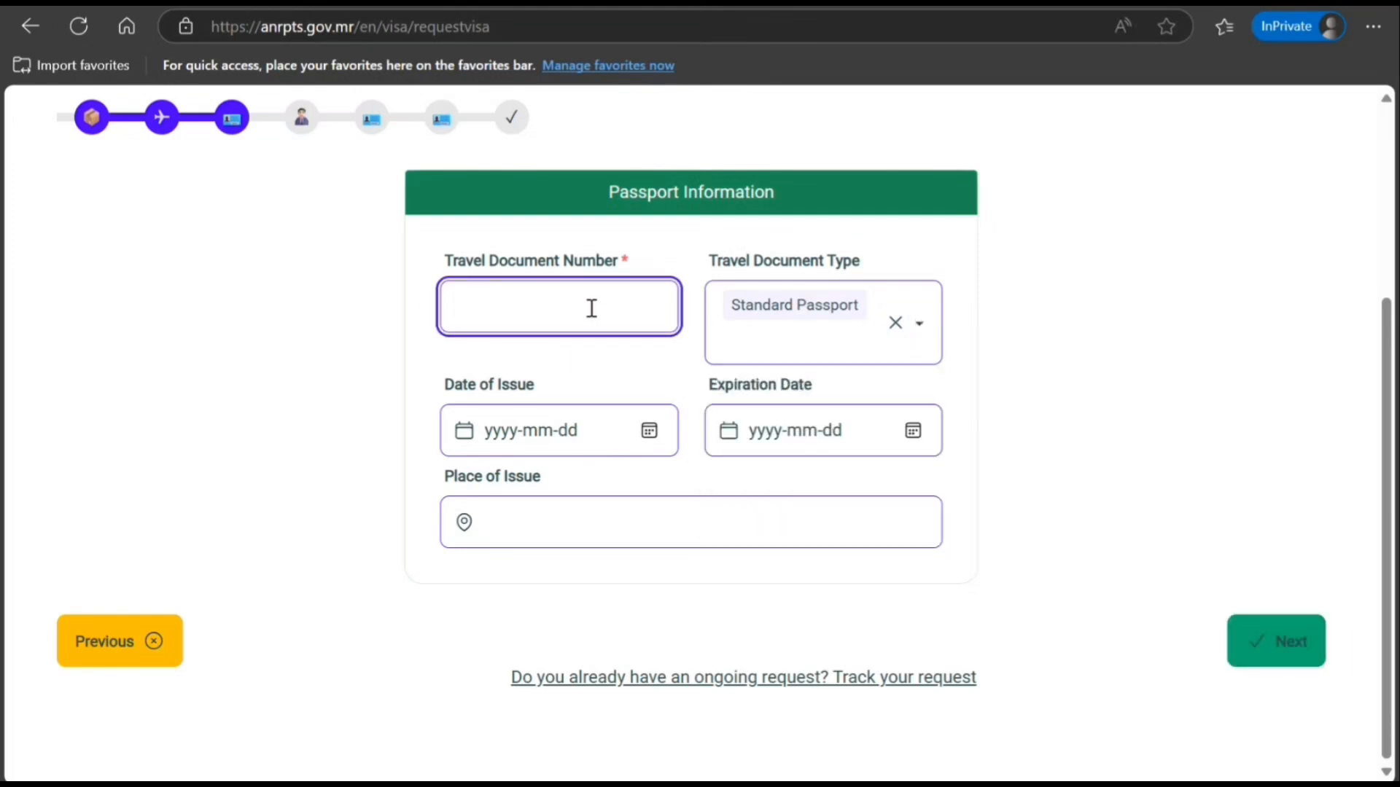
type("K898989898")
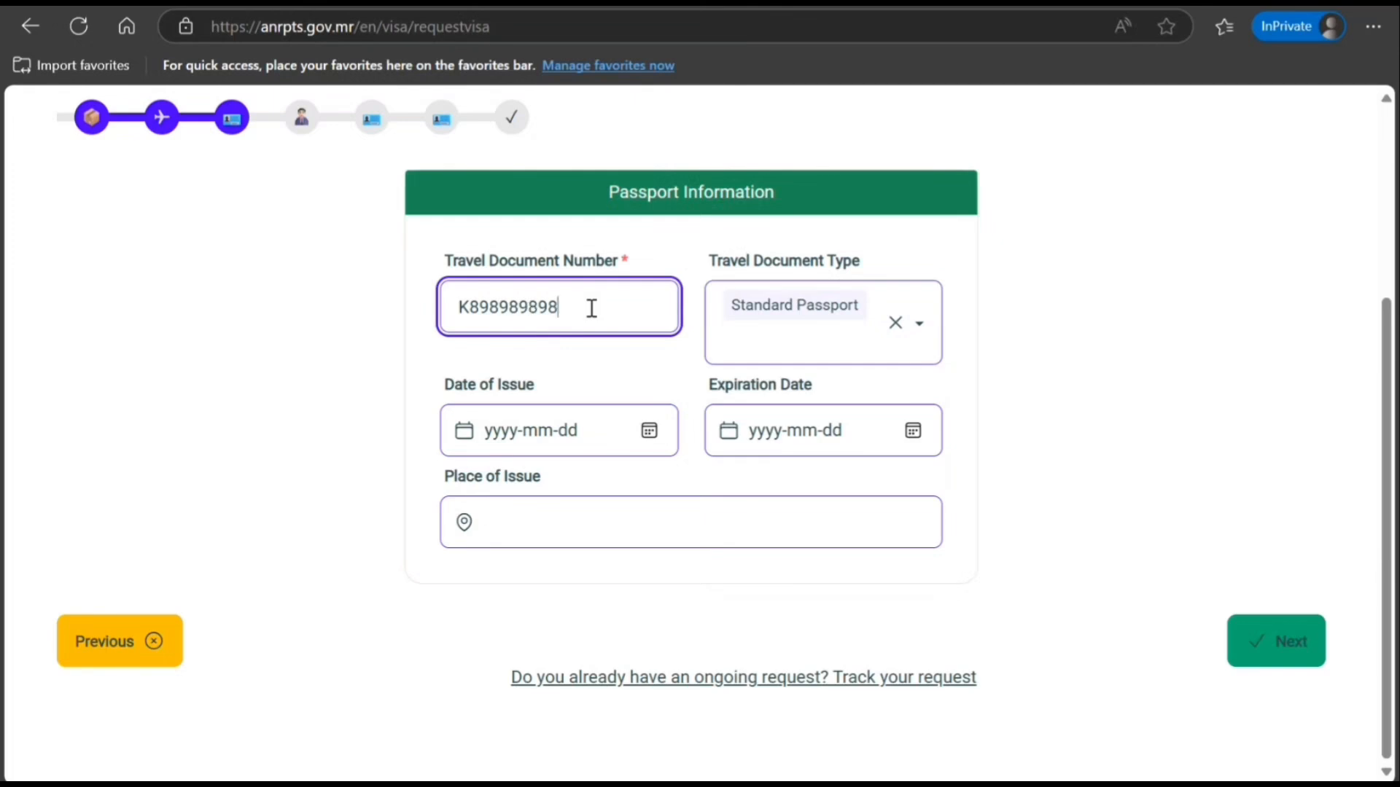
Set the passport's date of issue to 2025-05-01 and its expiration date to 2035-05-01.
left_click(648, 431)
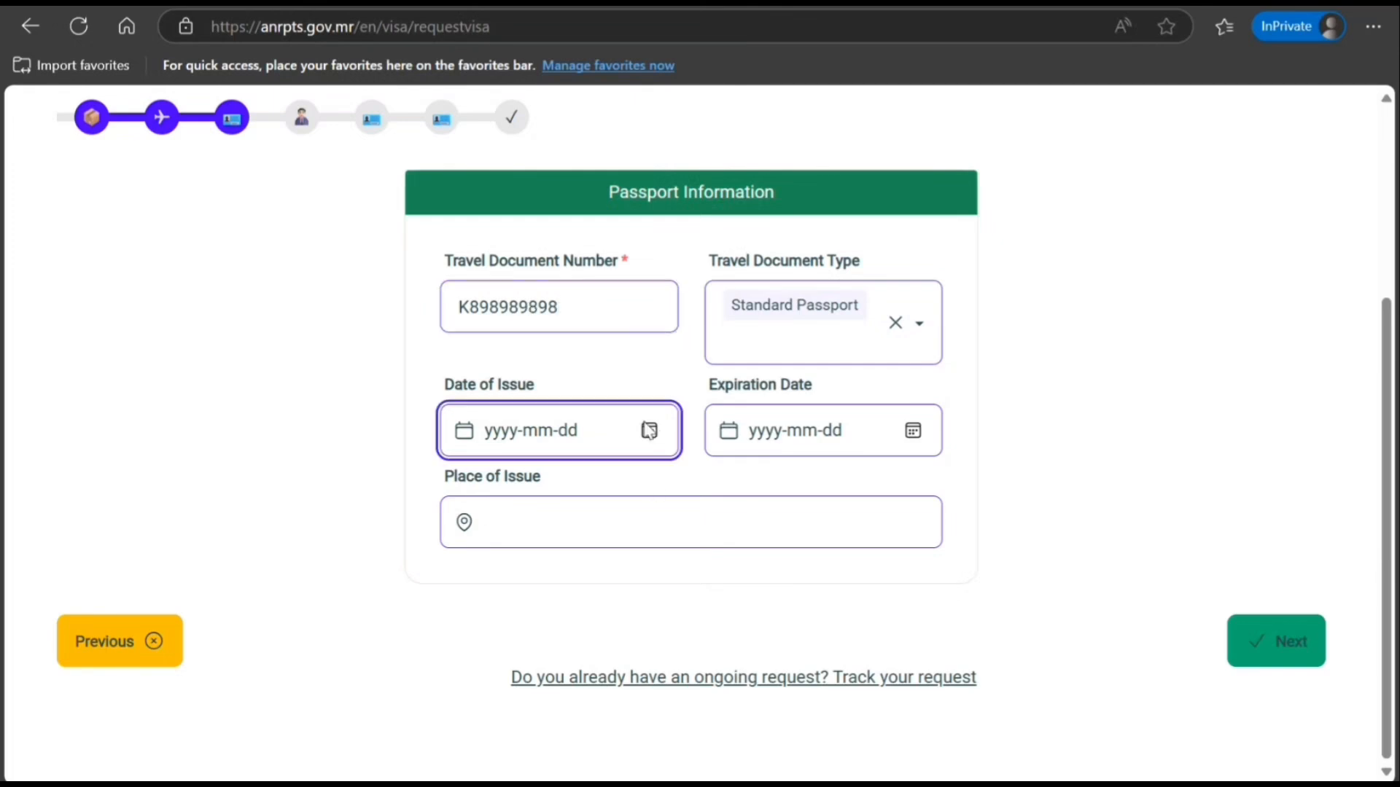
left_click(590, 554)
left_click(920, 438)
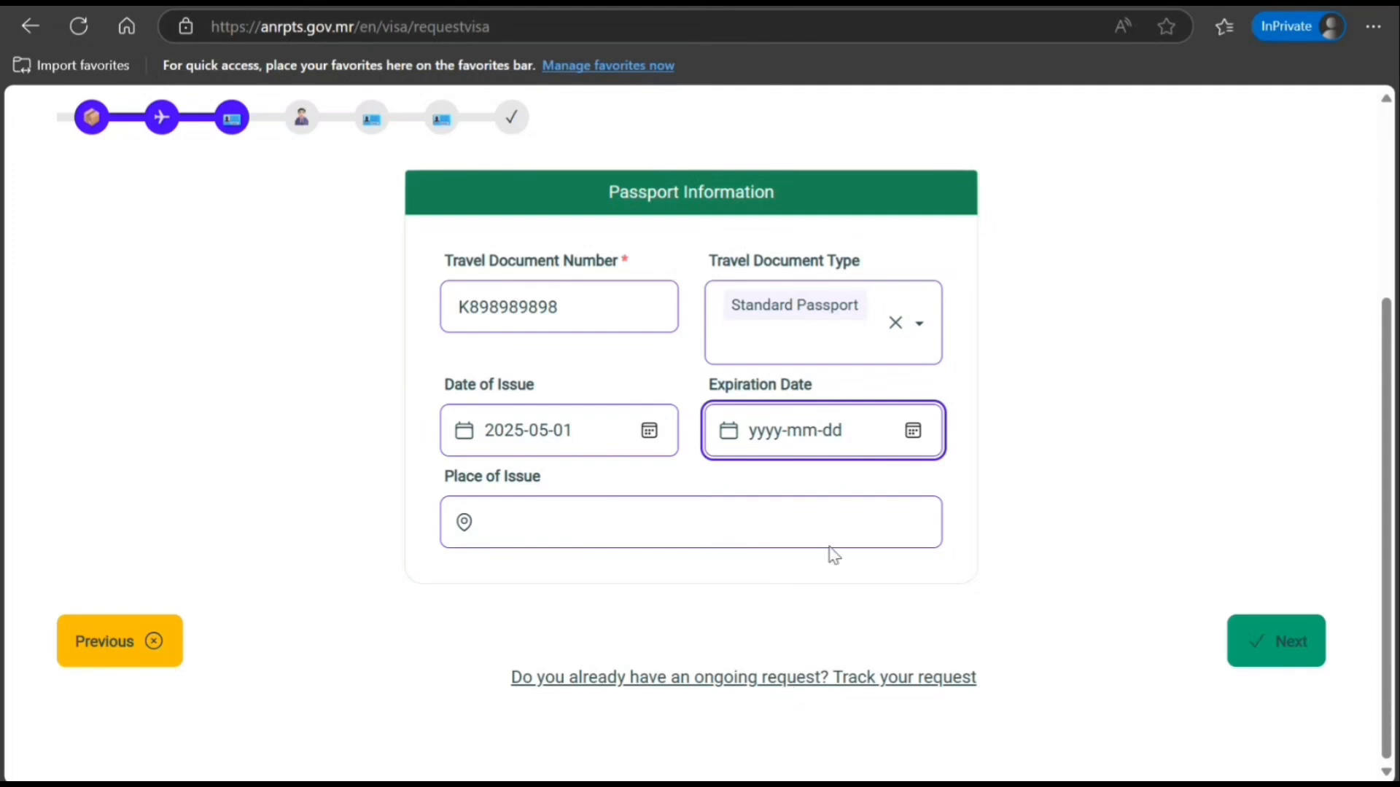
left_click(899, 553)
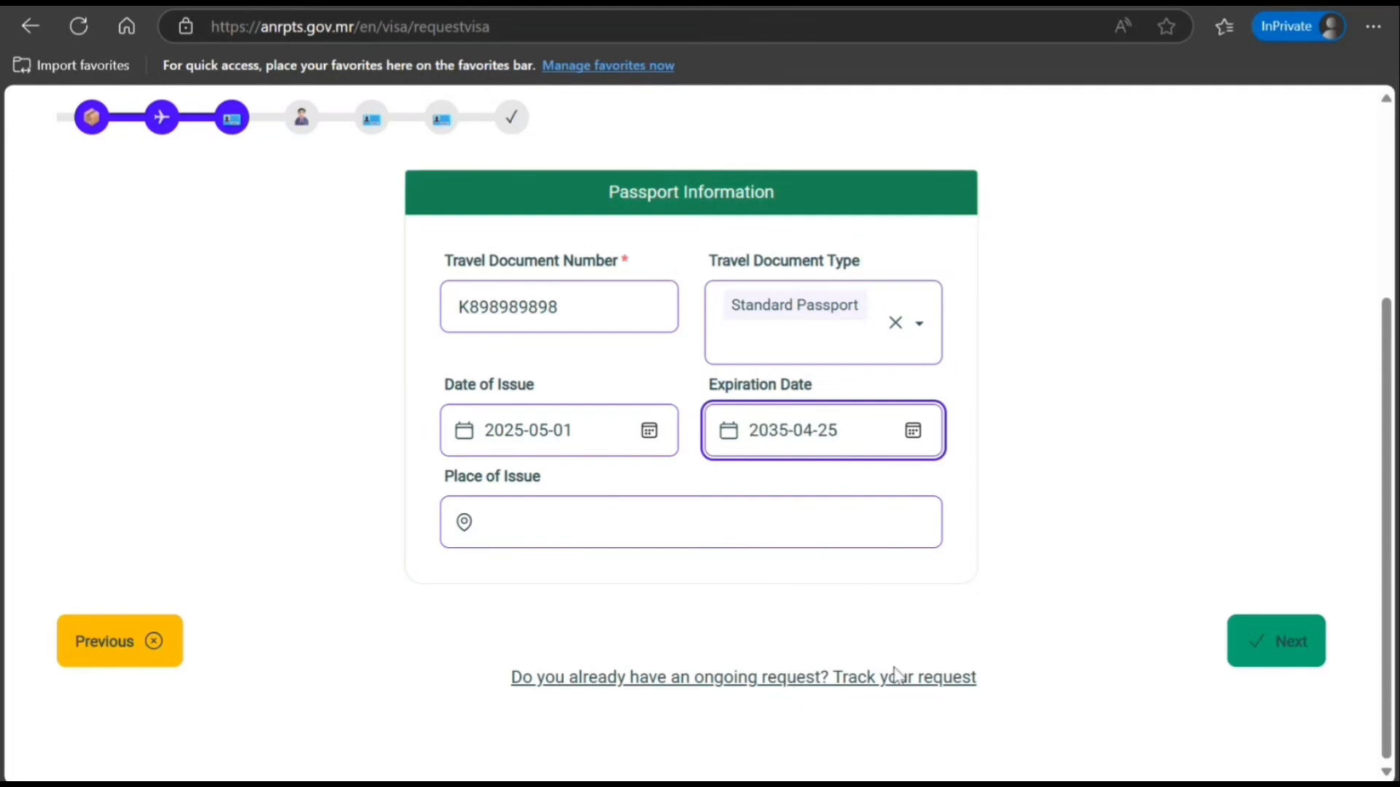
left_click(780, 677)
Enter Canada as the passport's place of issue and proceed to the traveler information section.
left_click(664, 525)
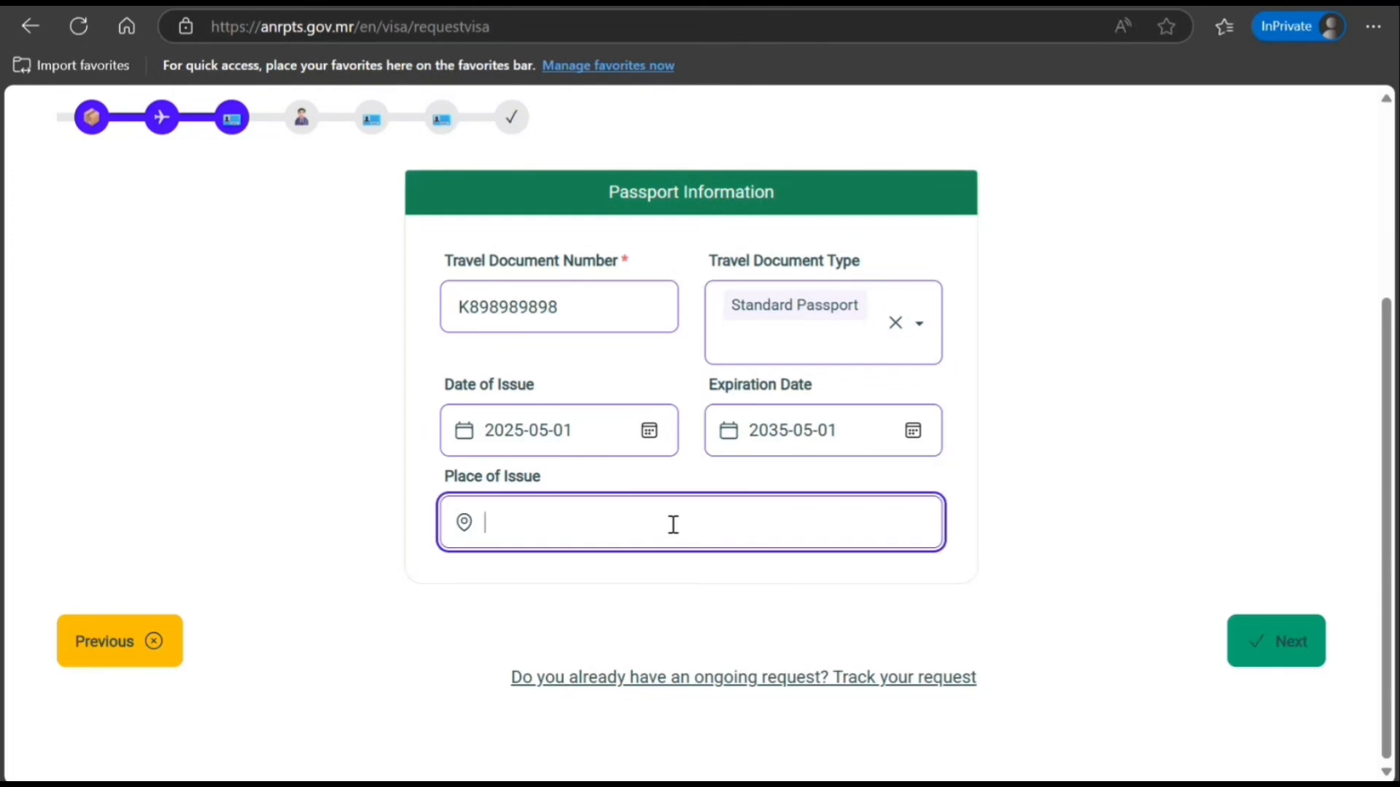
type("Canada")
left_click(1281, 656)
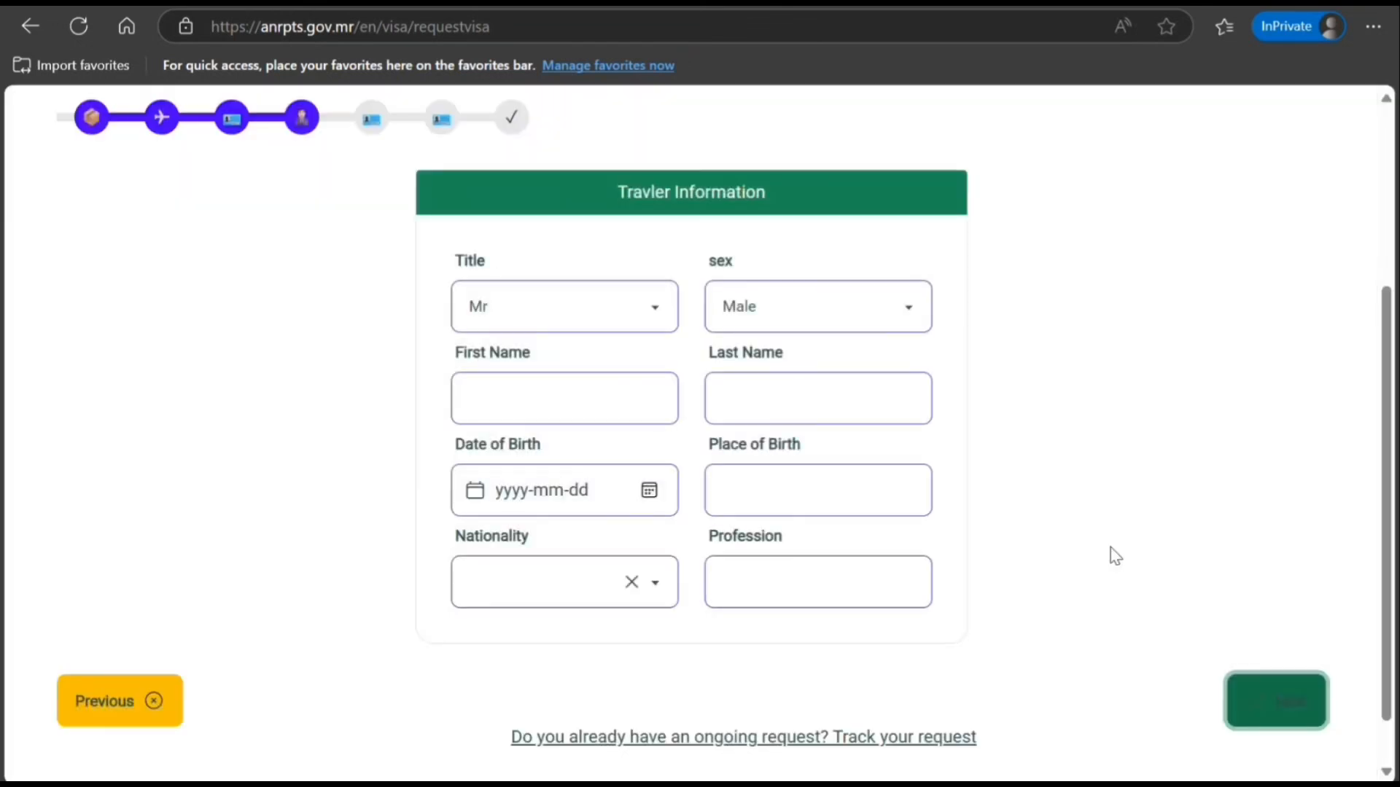
Enter the traveler's first name and last name in the traveler information form.
scroll(1079, 543, "up", 1)
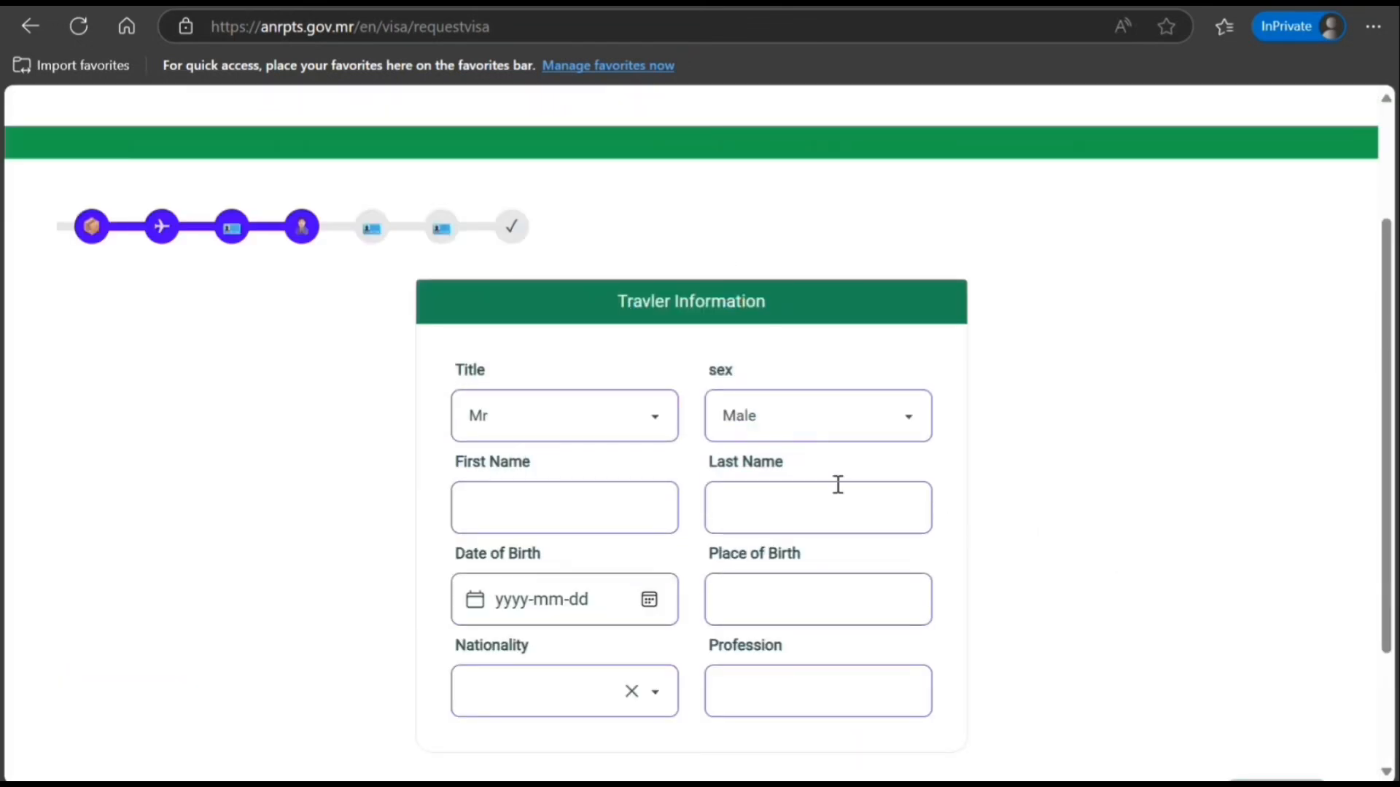
left_click(610, 518)
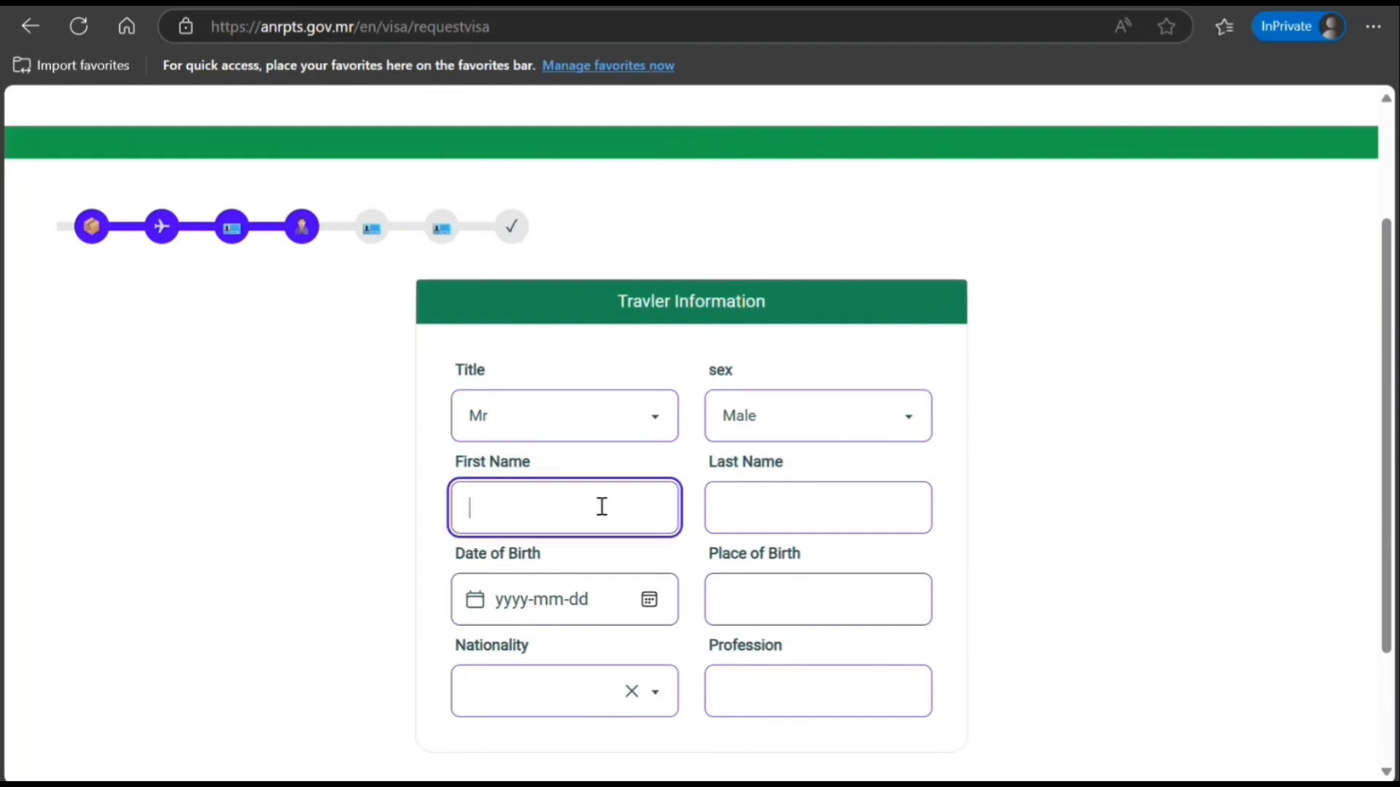
type("John")
key("Tab")
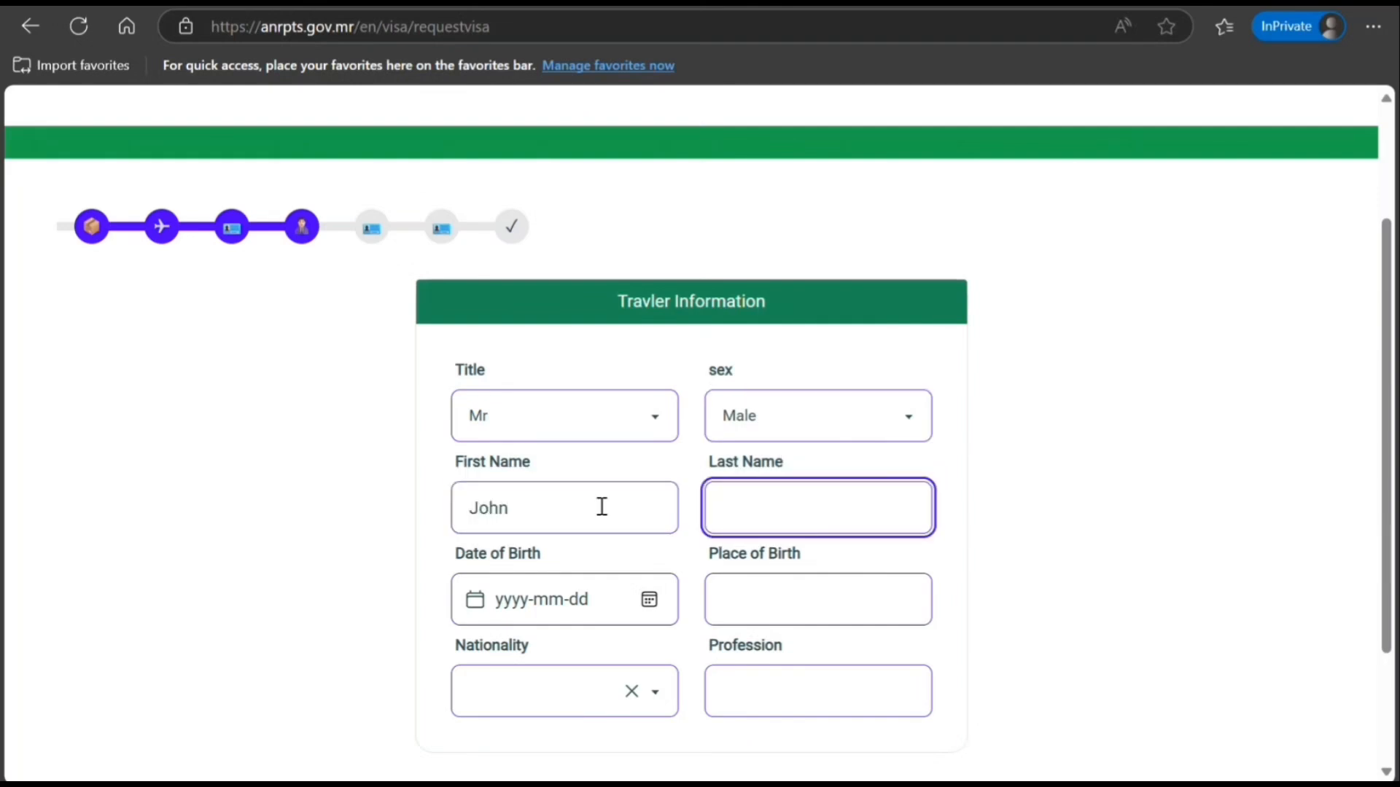
type("Smith")
Fill in the traveler's date of birth and enter Toronto as the place of birth.
left_click(635, 605)
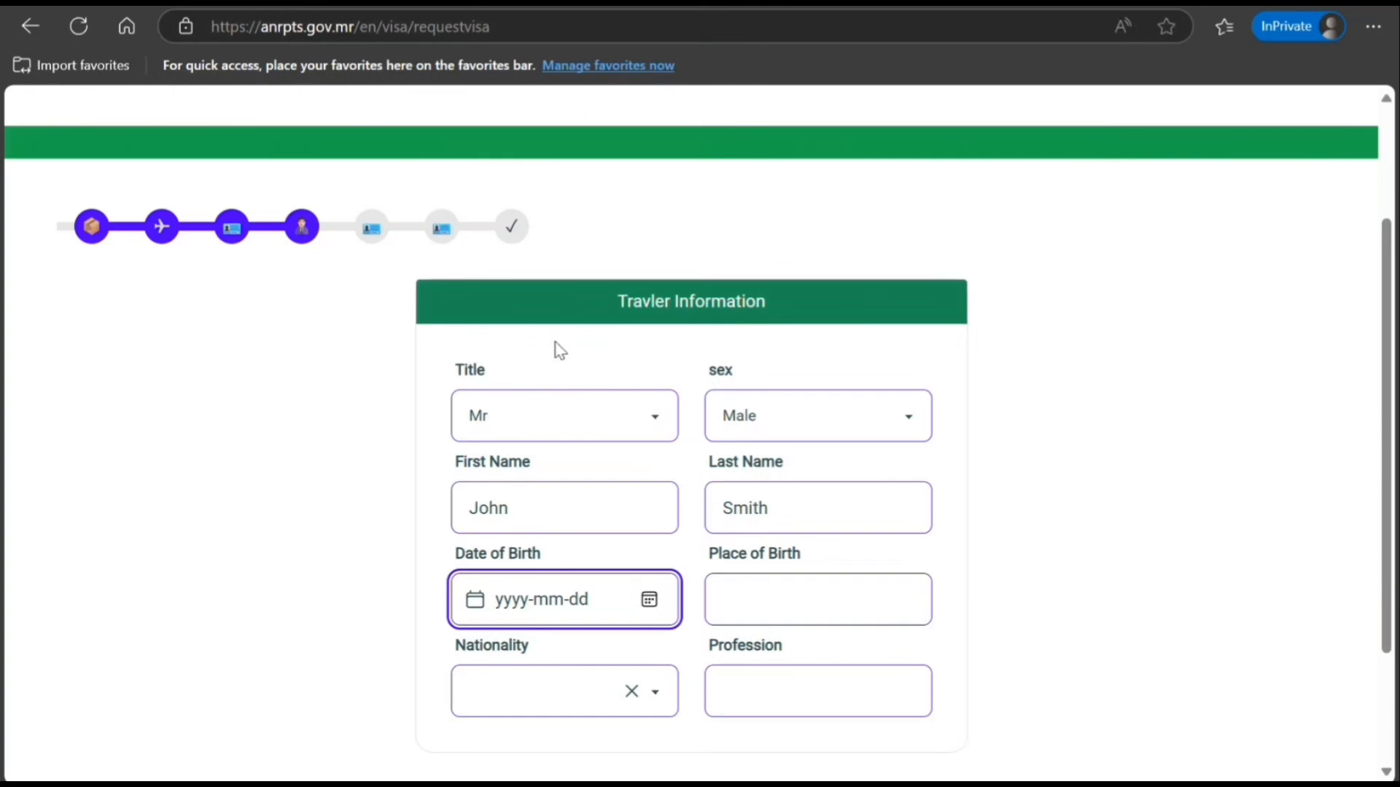
left_click(549, 389)
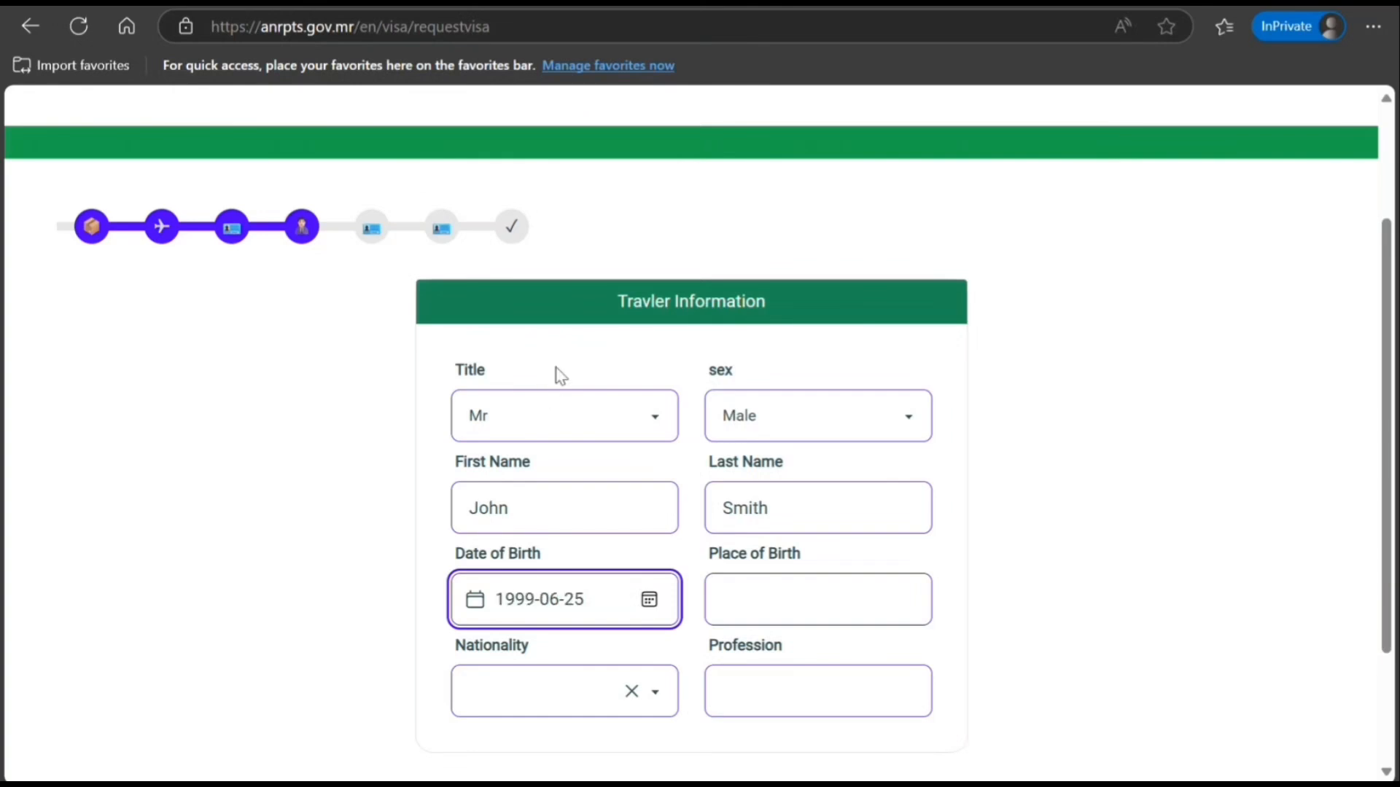
left_click(548, 366)
left_click(808, 595)
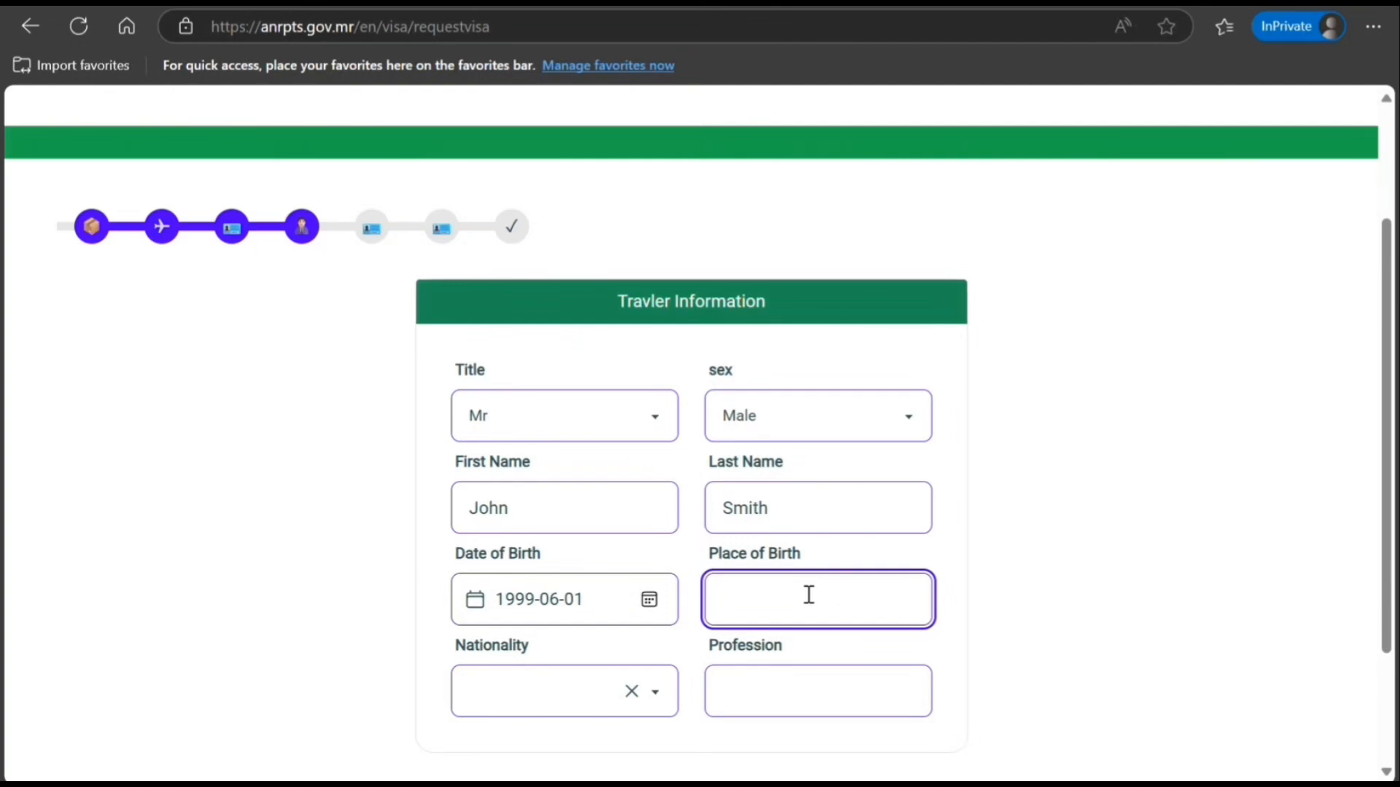
type("Toronto")
Set the traveler's nationality to Canadienne - CAN.
left_click(566, 690)
scroll(568, 524, "down", 1)
scroll(567, 523, "down", 20)
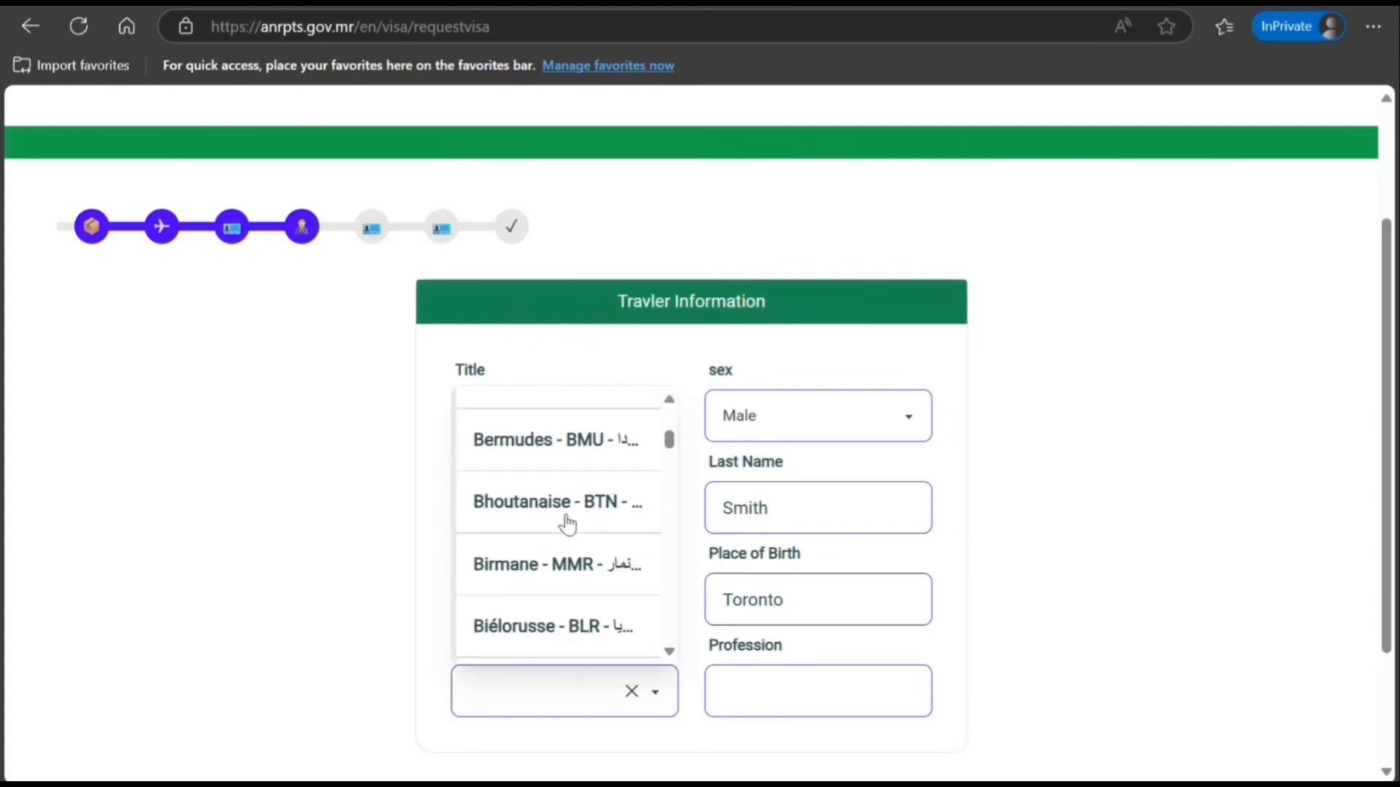
scroll(567, 523, "up", 6)
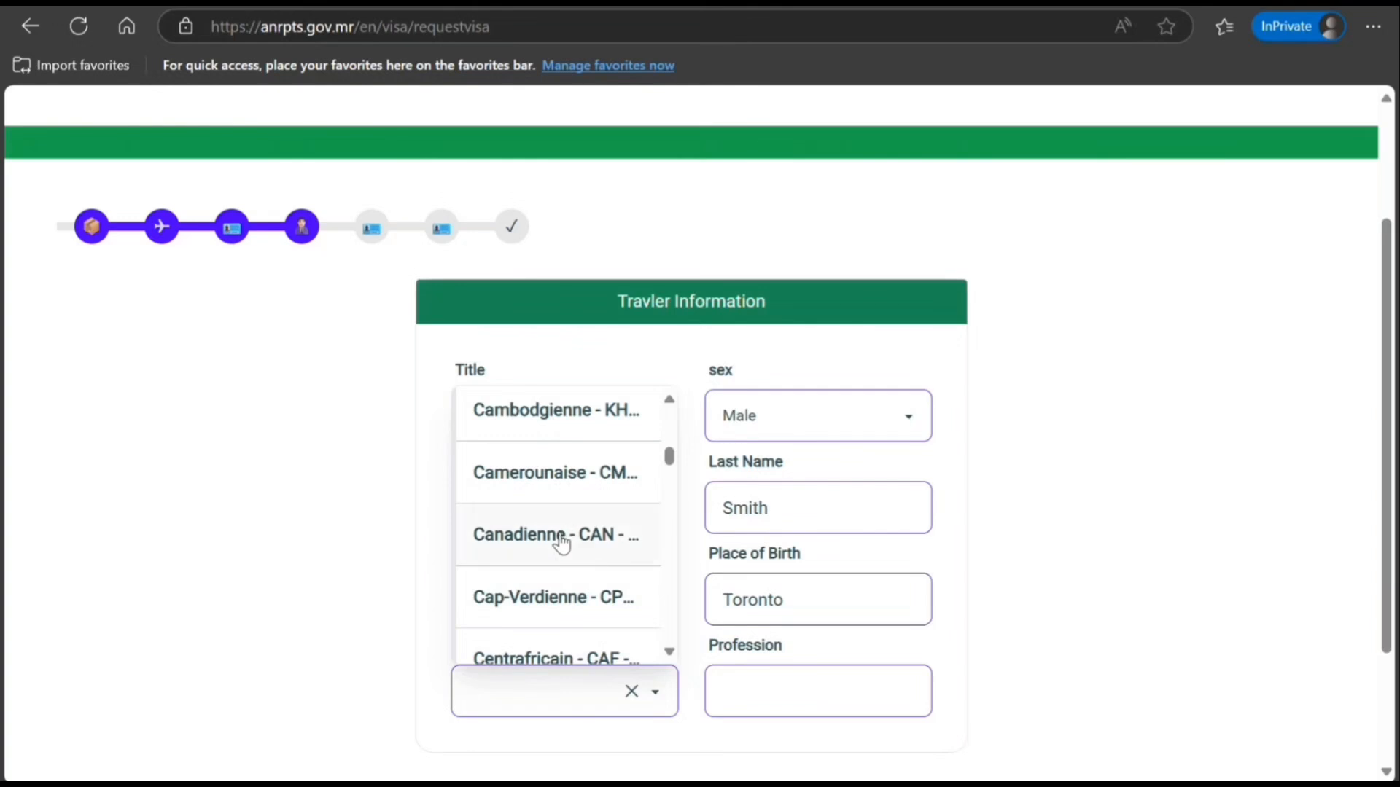
left_click(562, 539)
Enter IT as the traveler's profession and proceed to the photo information section.
left_click(819, 699)
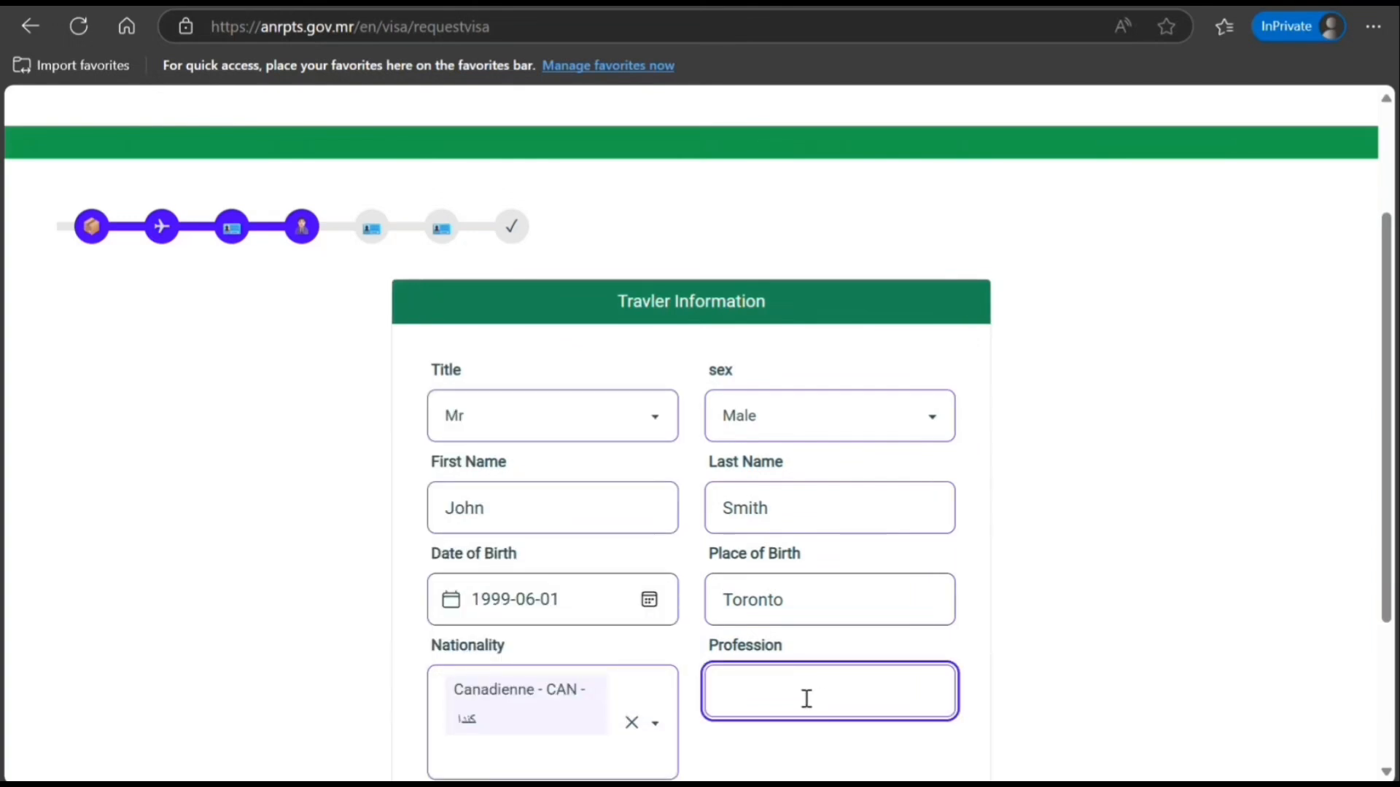
scroll(807, 698, "down", 3)
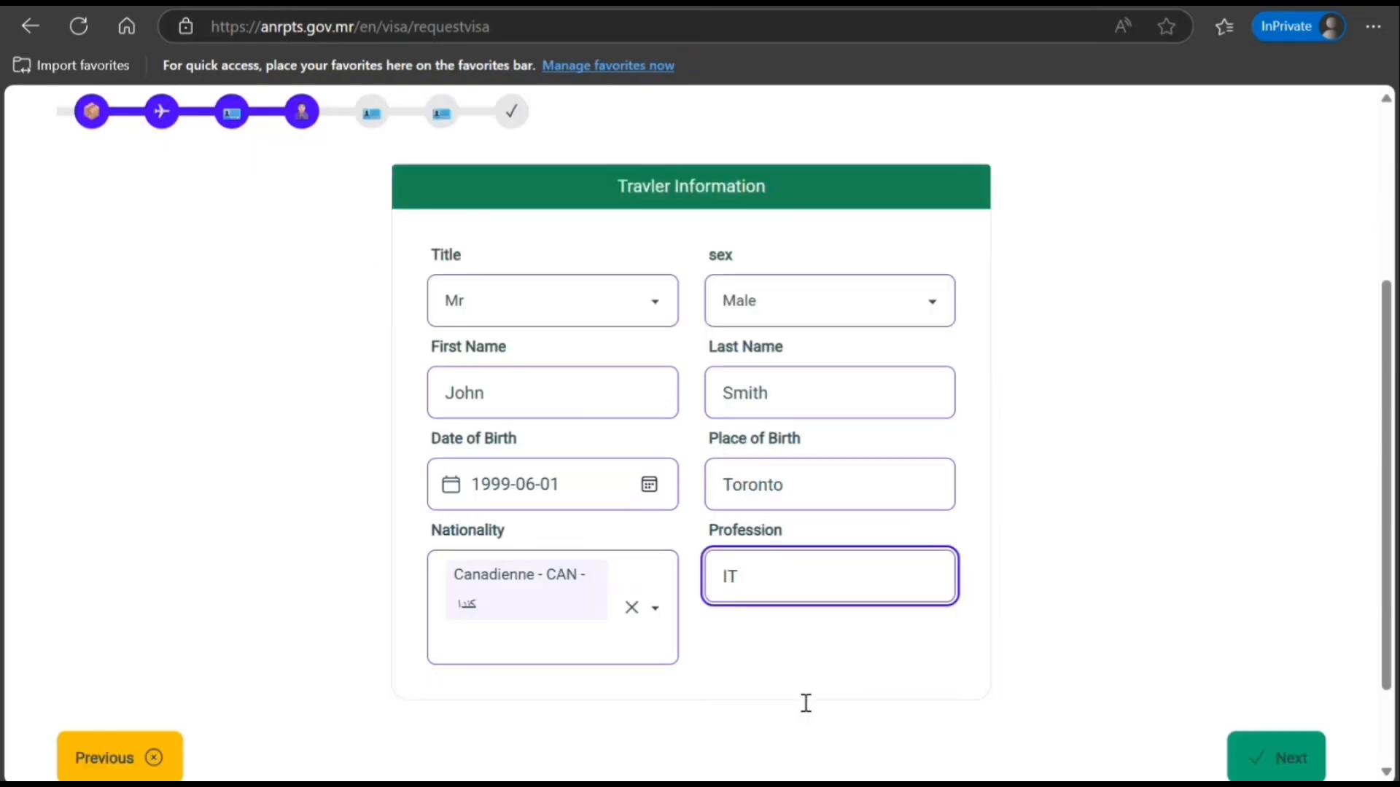
left_click(1283, 647)
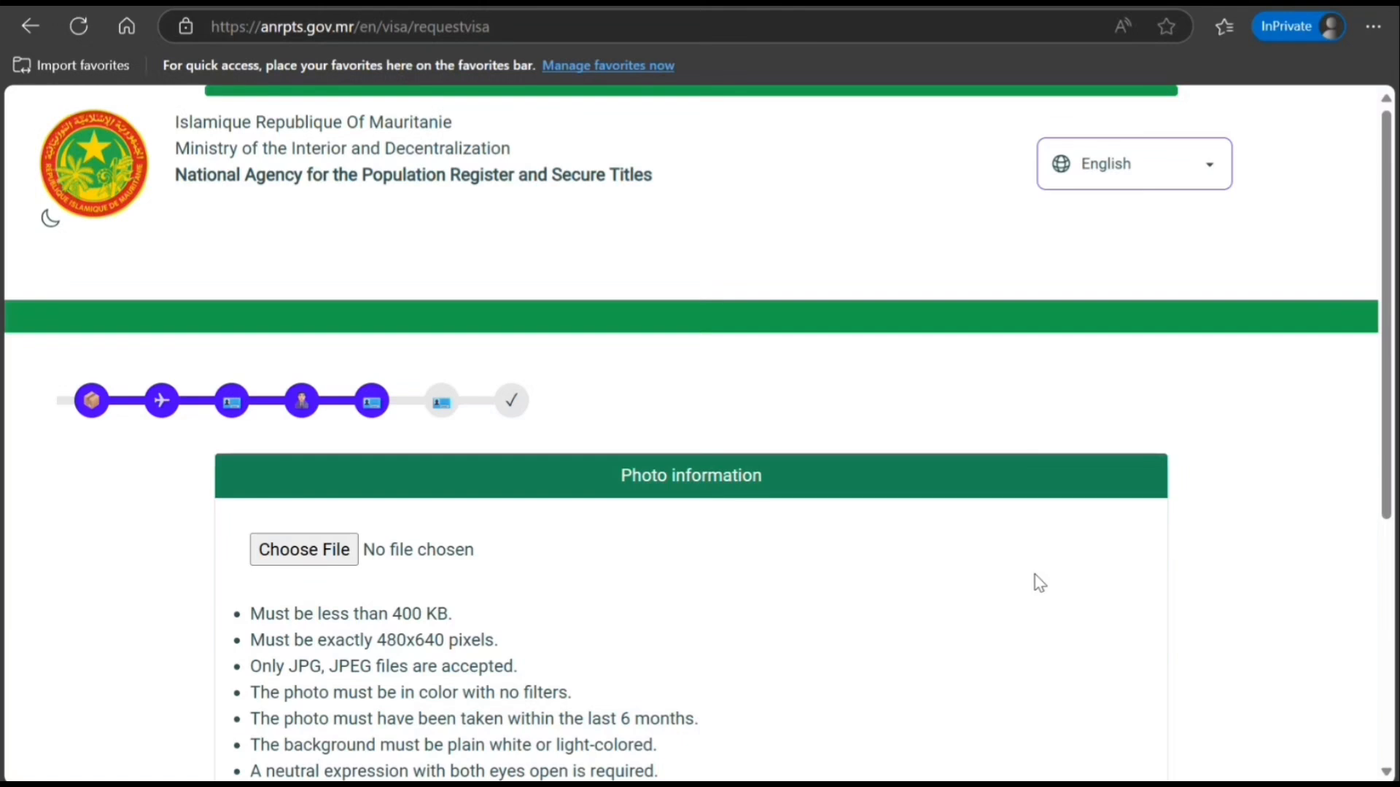
Review the file and appearance requirements for the applicant photo and proceed to the passport scan section.
scroll(962, 582, "down", 4)
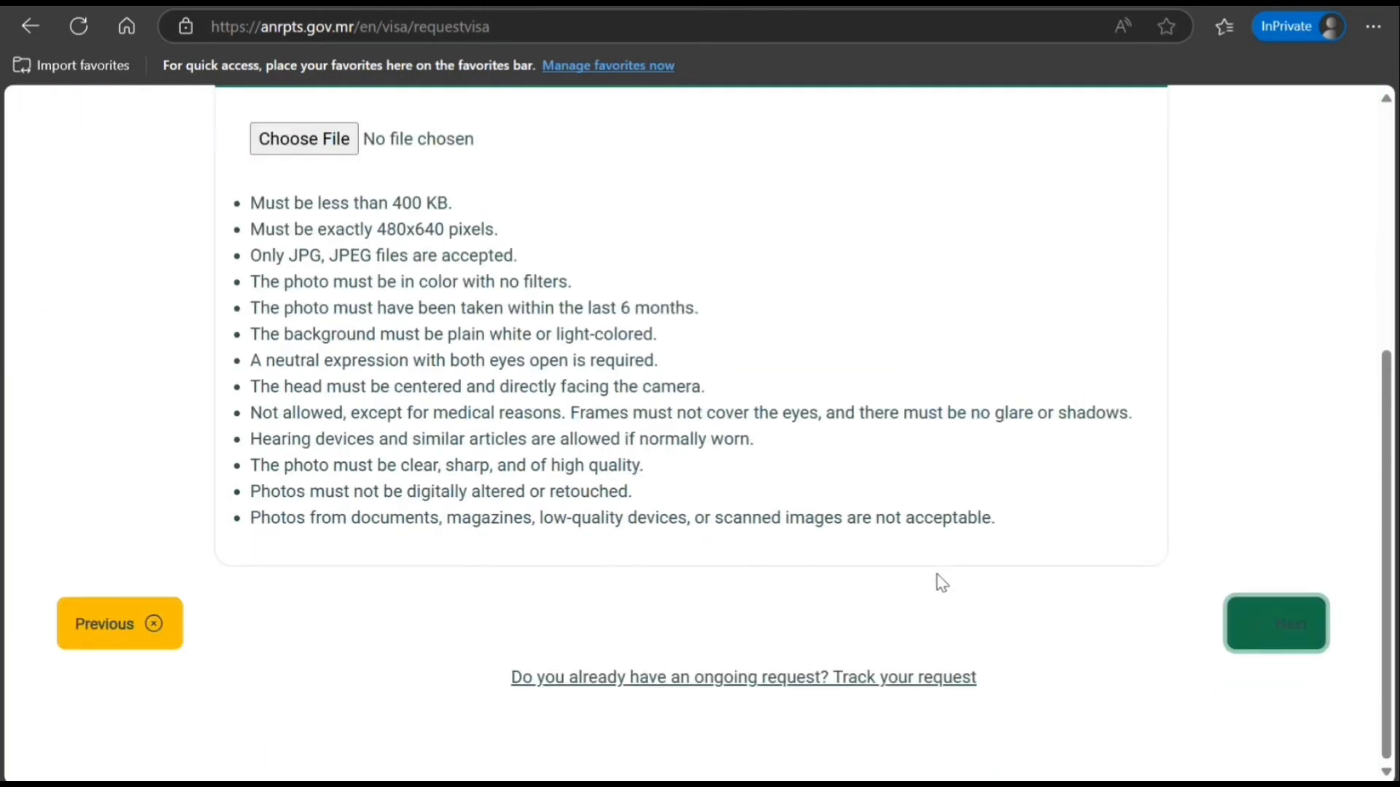
scroll(934, 581, "up", 5)
scroll(646, 597, "down", 3)
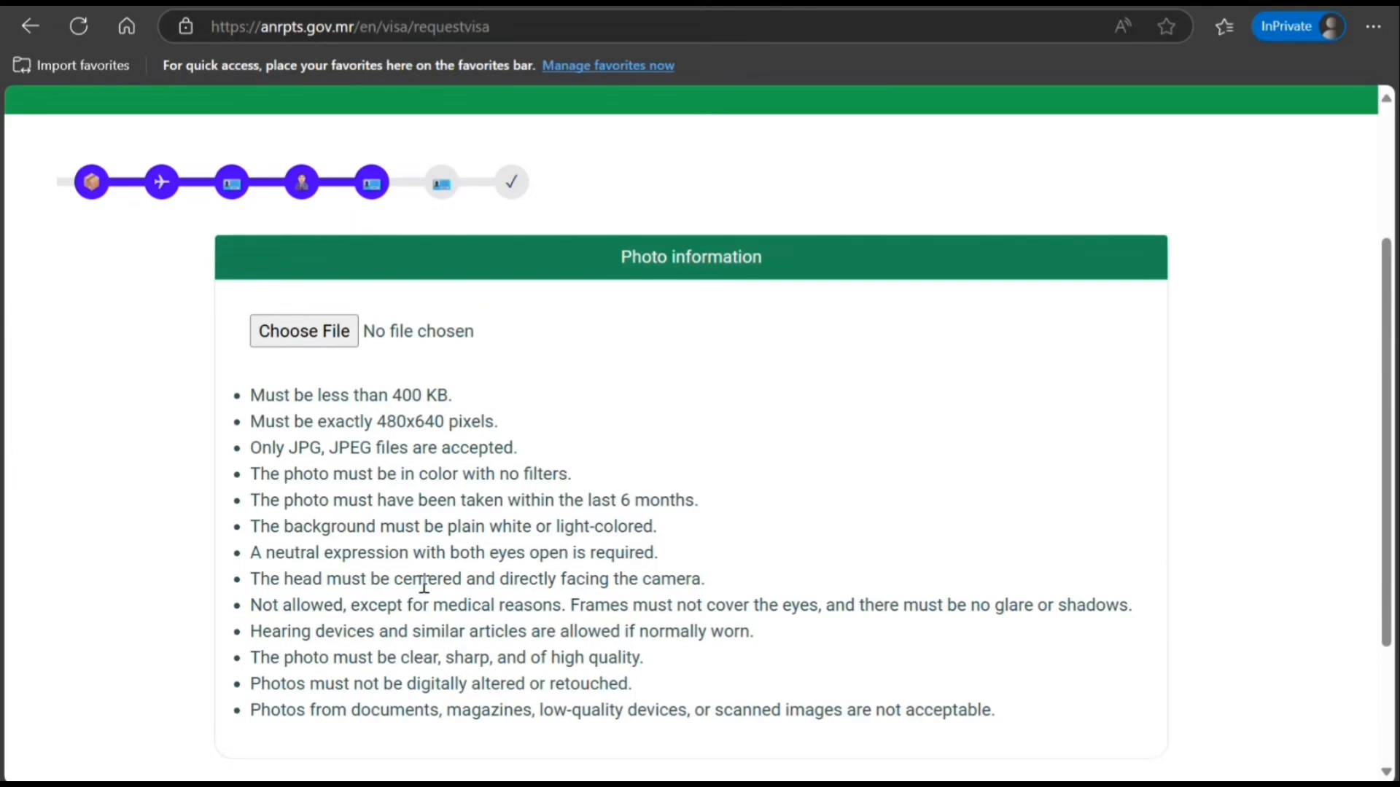
scroll(581, 562, "down", 3)
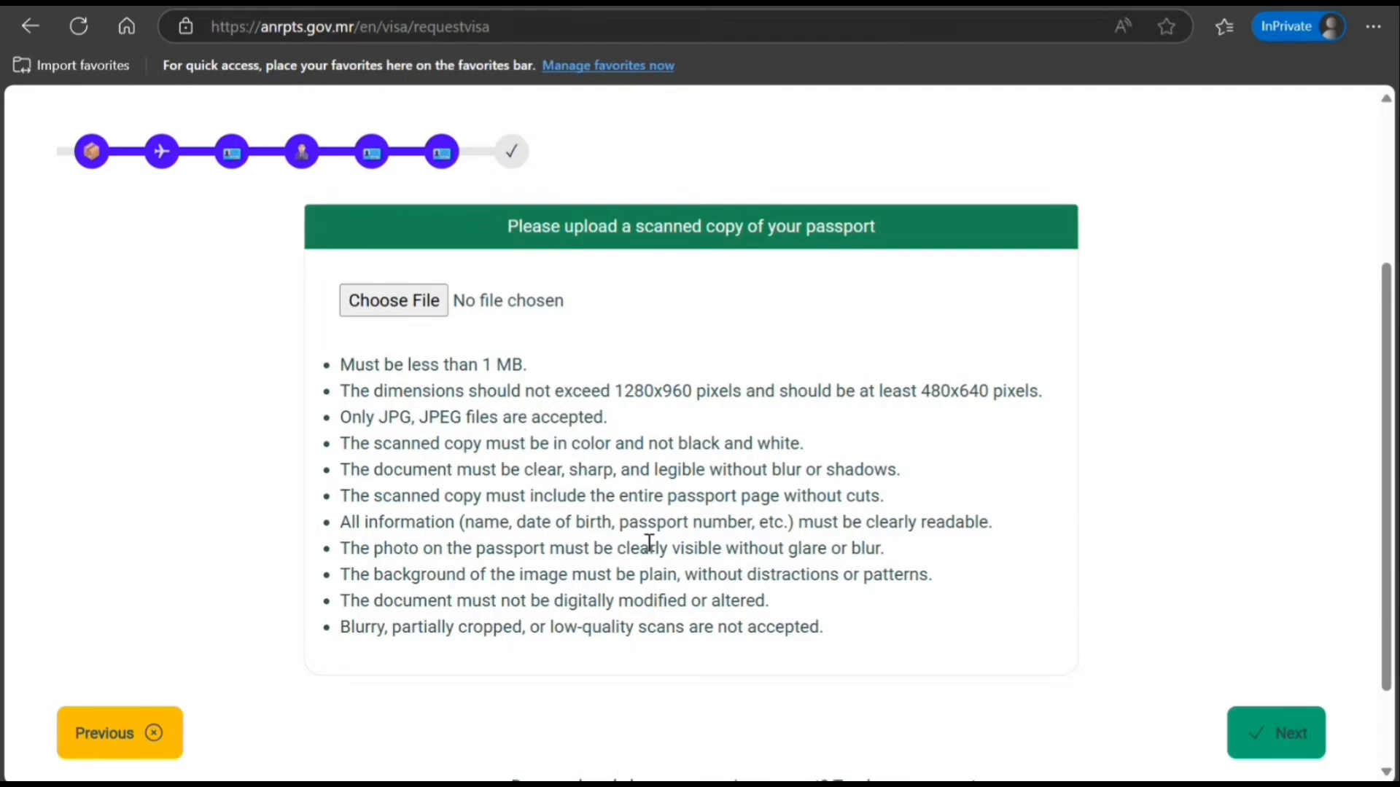
Examine the size, dimension, format and quality requirements for the scanned passport copy.
scroll(660, 594, "down", 2)
scroll(578, 398, "up", 5)
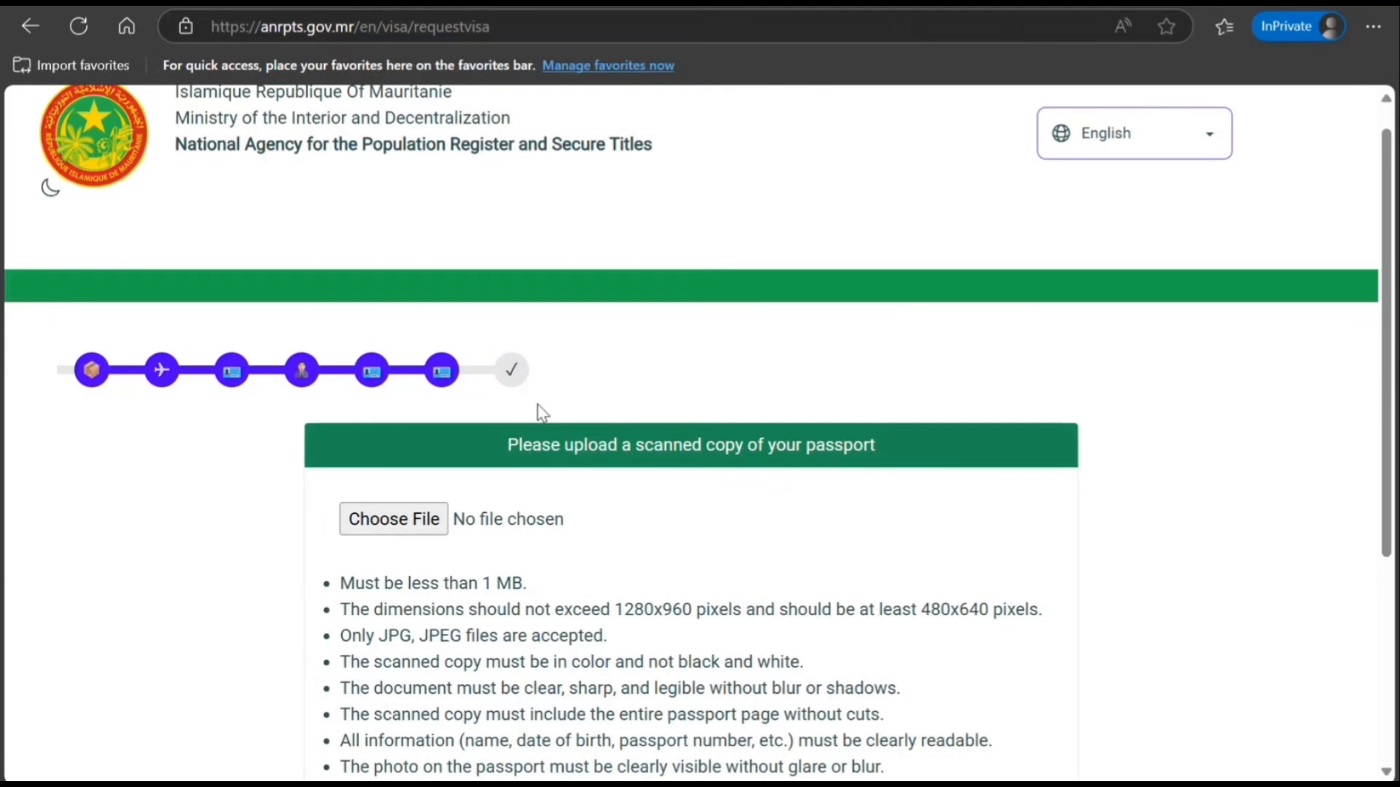
scroll(543, 414, "up", 1)
scroll(542, 413, "down", 4)
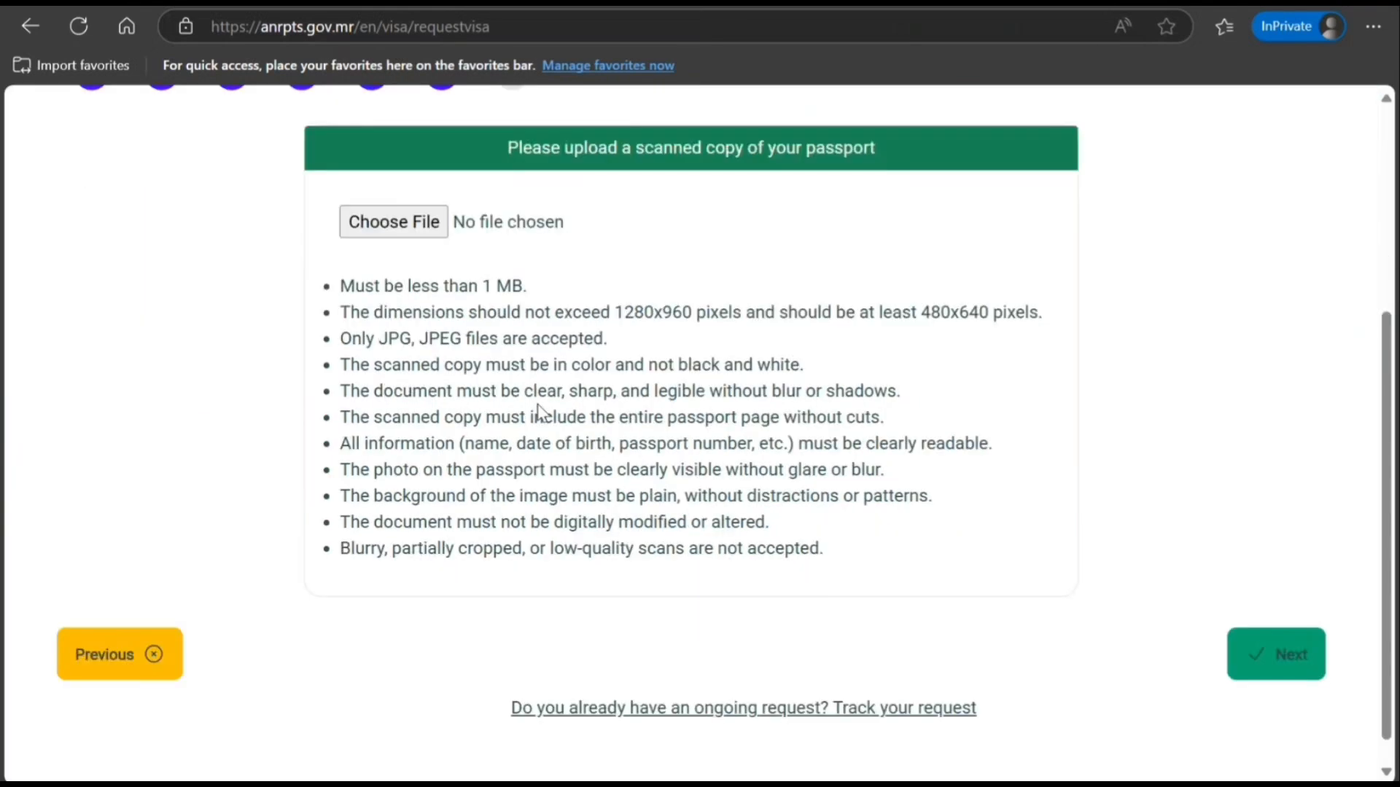
scroll(539, 412, "up", 4)
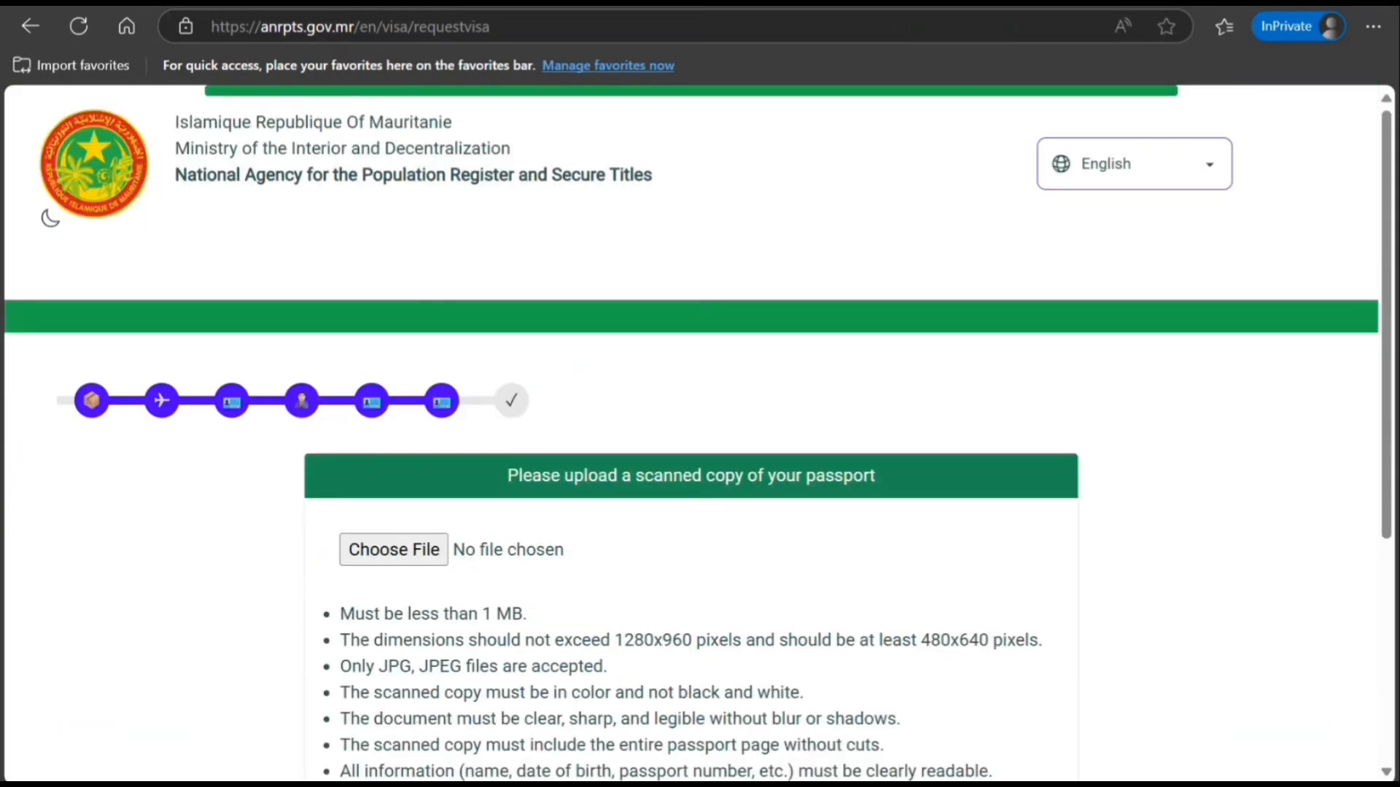